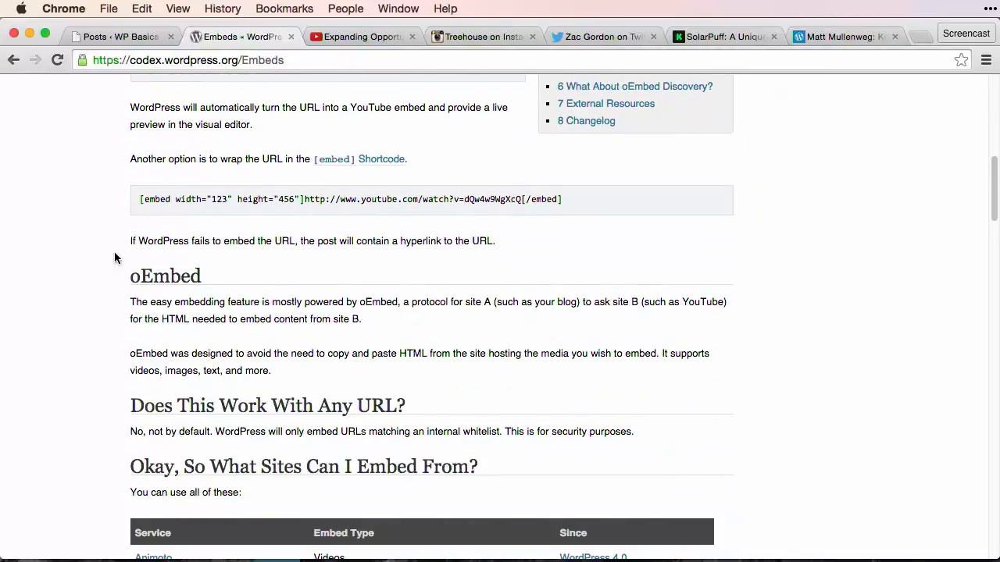
Step: Review the table of services that WordPress can embed from on the Codex Embeds page, including embed types and supported versions
scroll(115, 258, "down", 3)
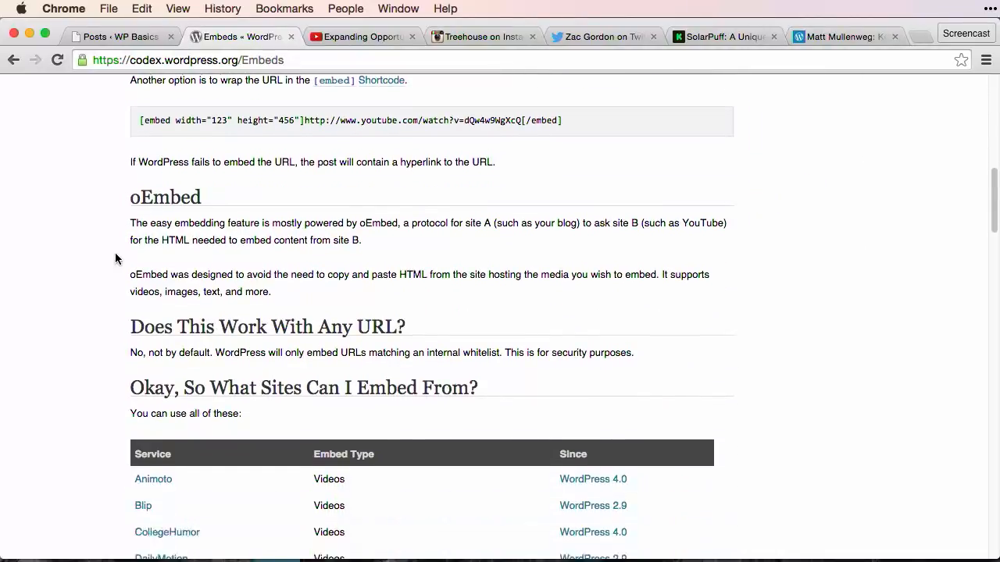
scroll(115, 257, "down", 4)
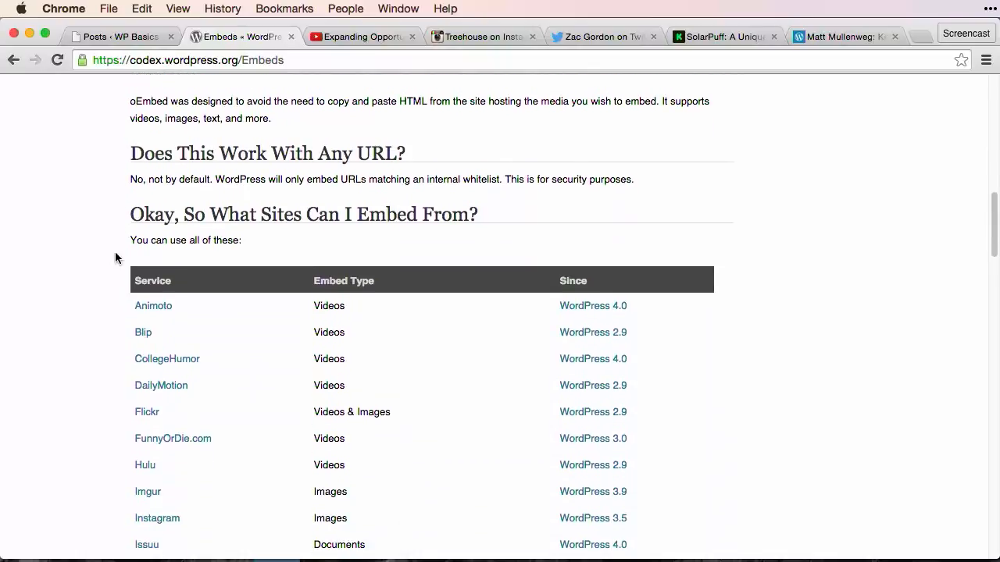
scroll(115, 258, "down", 1)
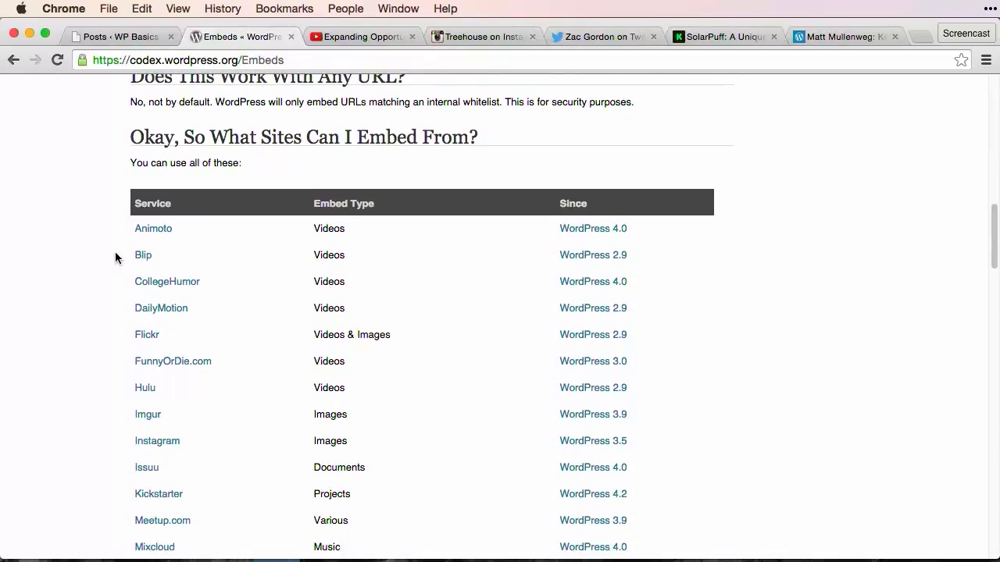
scroll(115, 258, "down", 4)
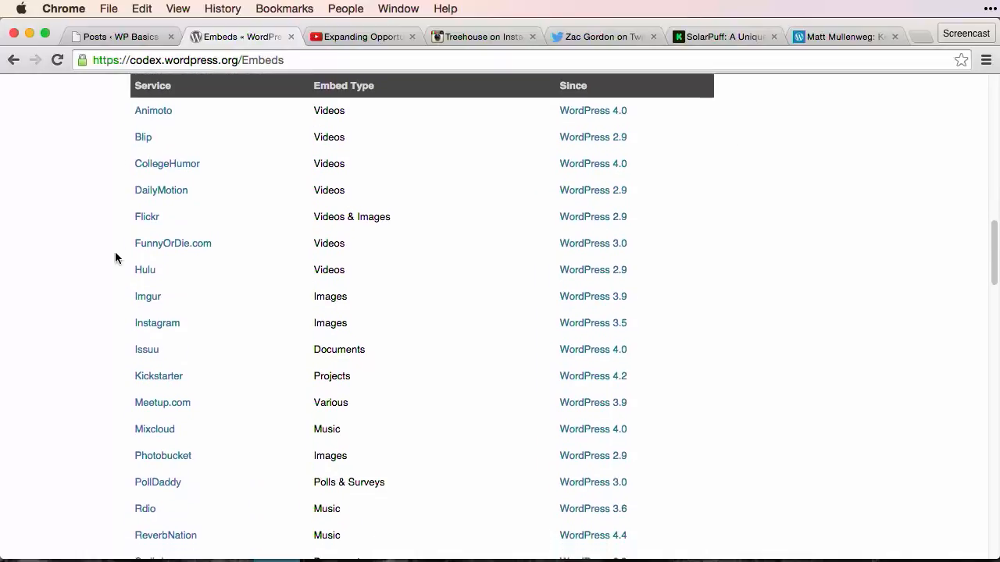
scroll(115, 258, "down", 5)
scroll(115, 258, "down", 2)
scroll(115, 257, "down", 3)
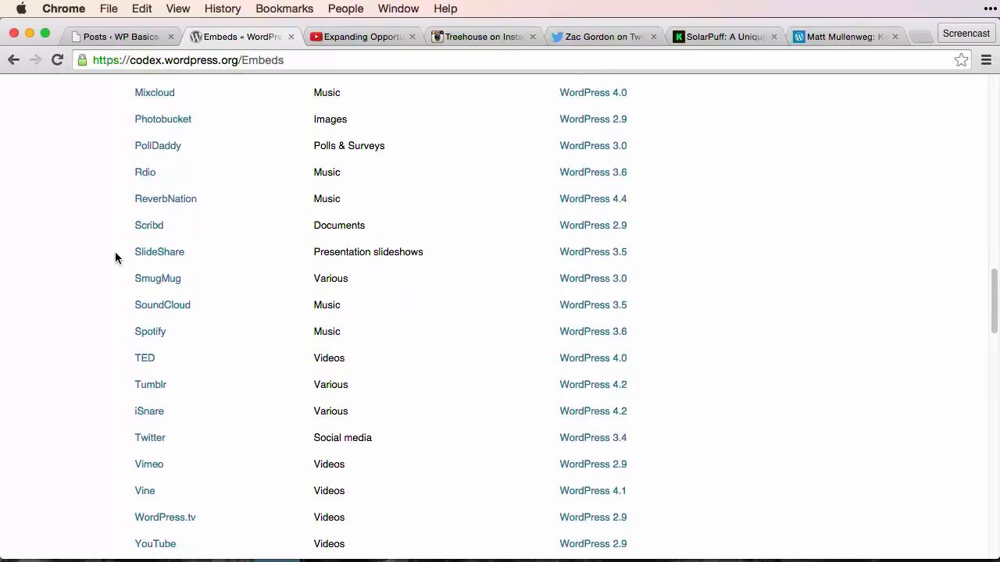
scroll(115, 258, "down", 1)
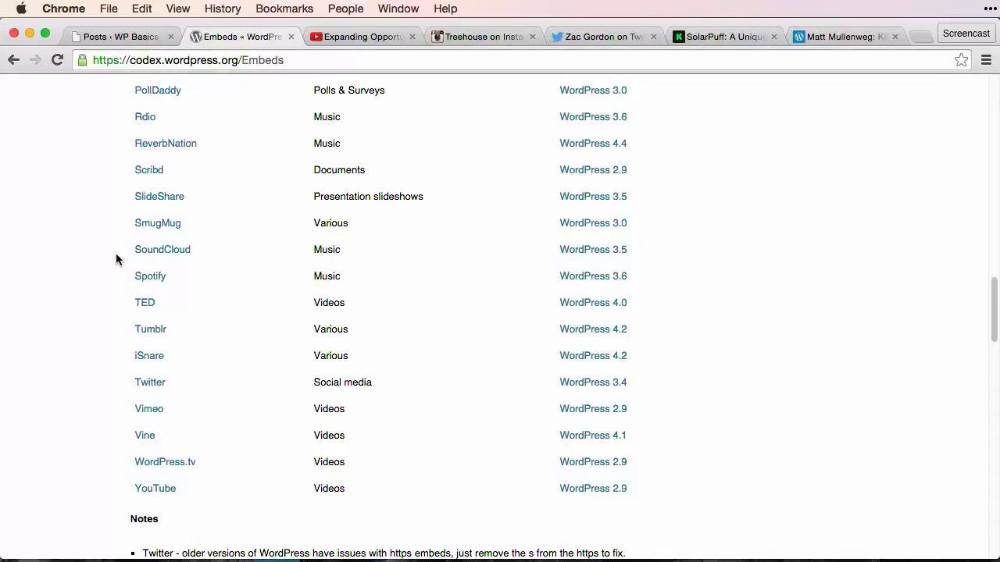
scroll(117, 253, "up", 2)
scroll(117, 253, "up", 8)
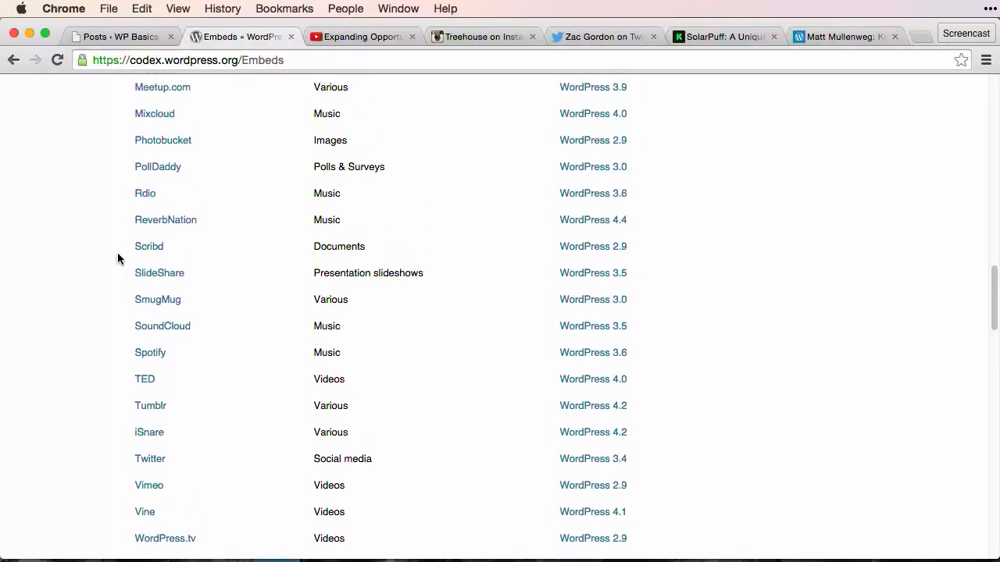
scroll(118, 251, "up", 13)
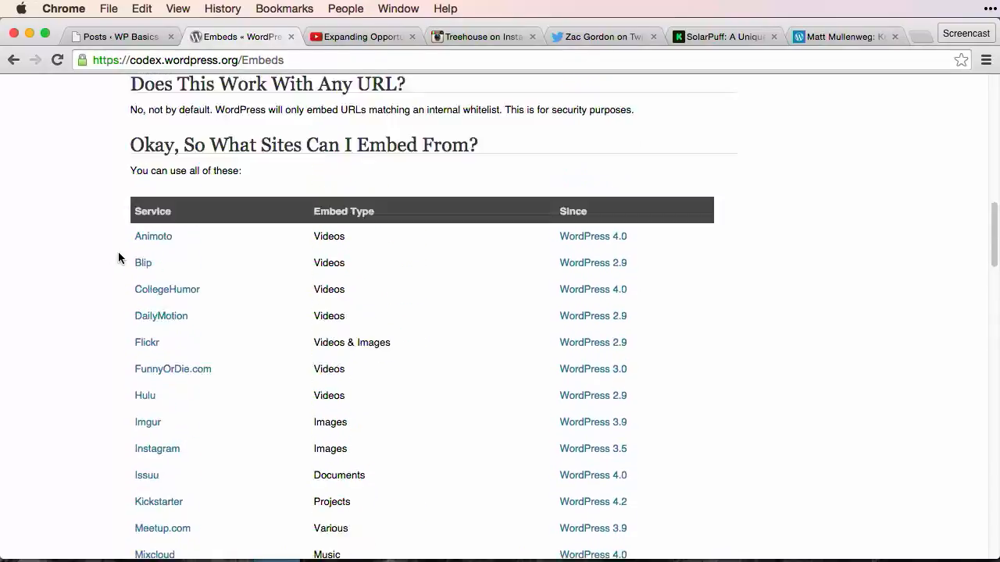
Step: Create a new post in the WP Basics site titled "Top Resources for Learning Online"
left_click(106, 39)
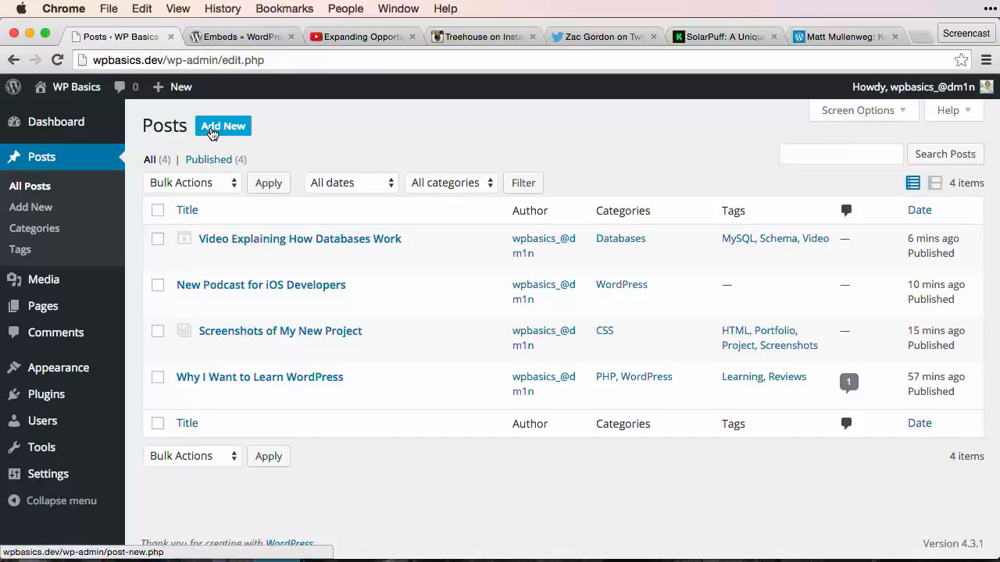
left_click(211, 129)
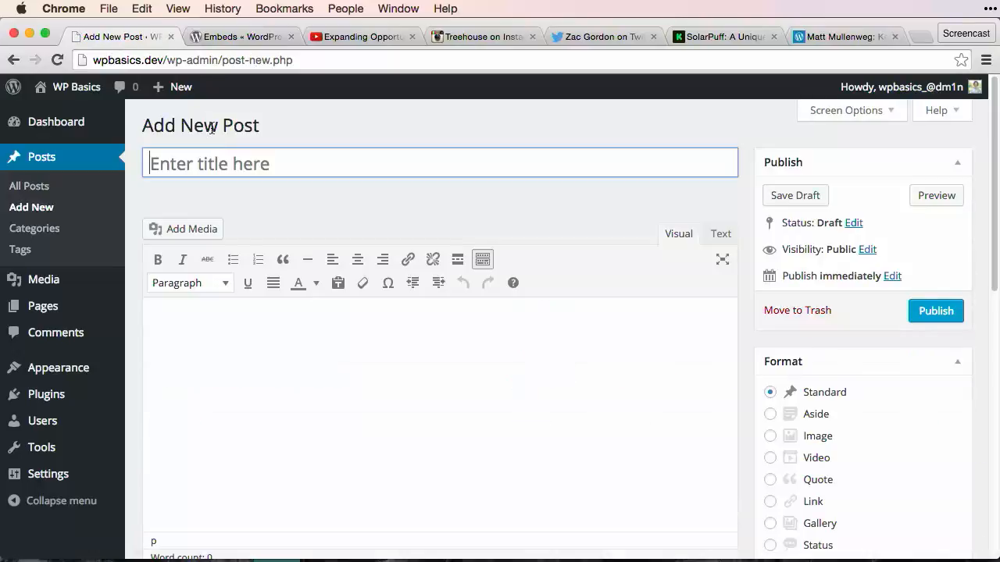
type("Top Resource")
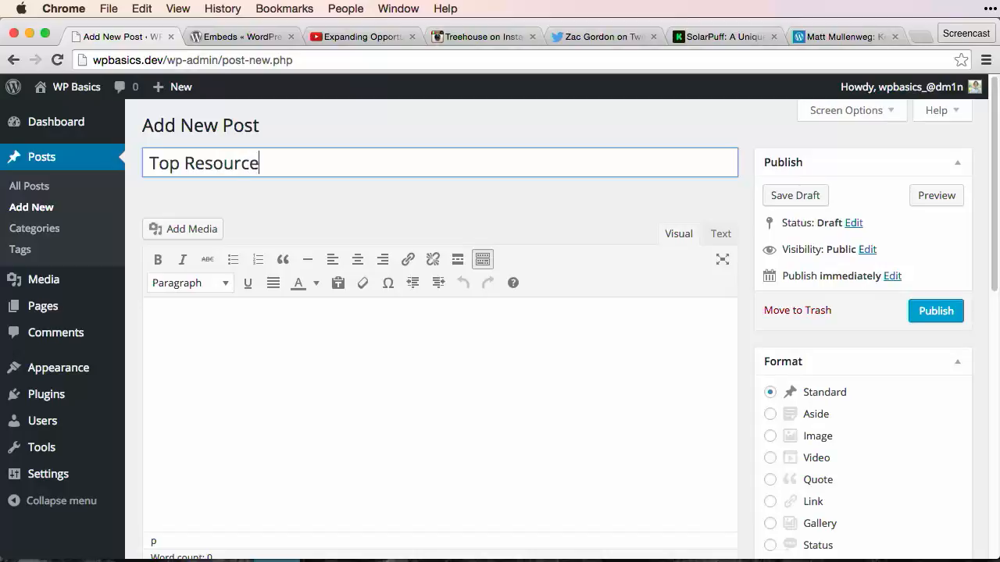
type("s for Learning Online")
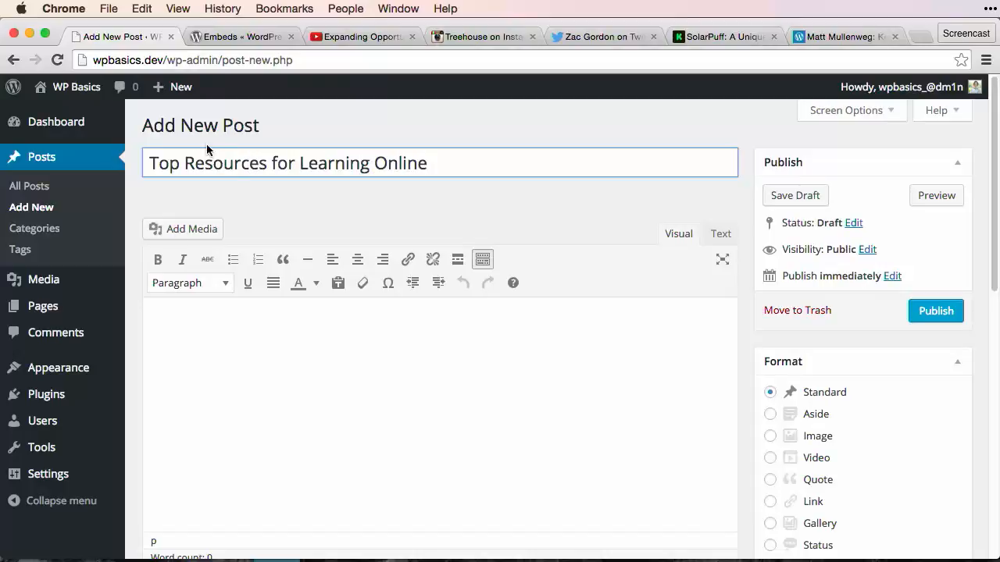
Step: Add "YouTube" as a Heading 3 at the start of the post body and begin a new line below it
left_click(175, 361)
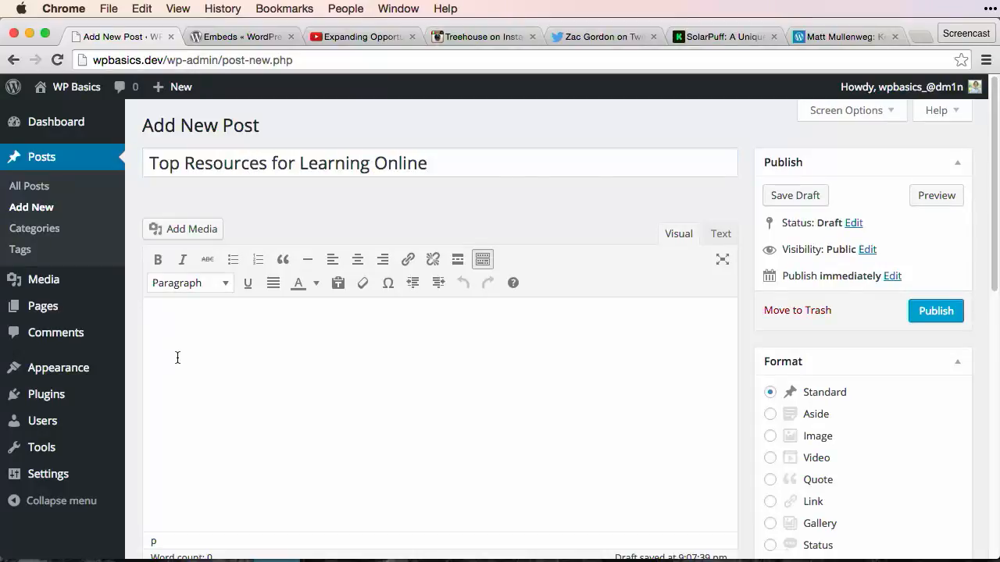
type("YouTube")
key("super+shift+Left")
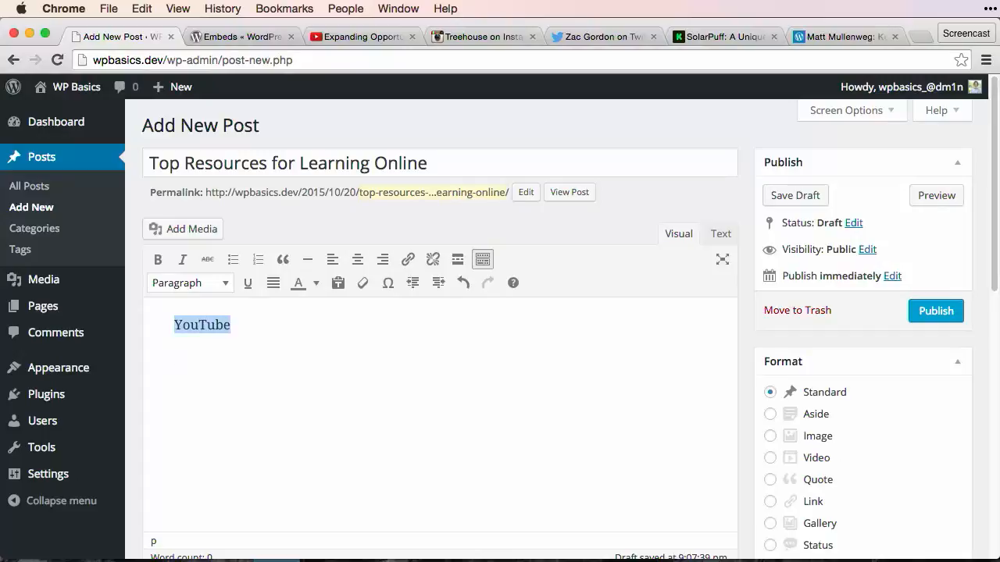
left_click(182, 286)
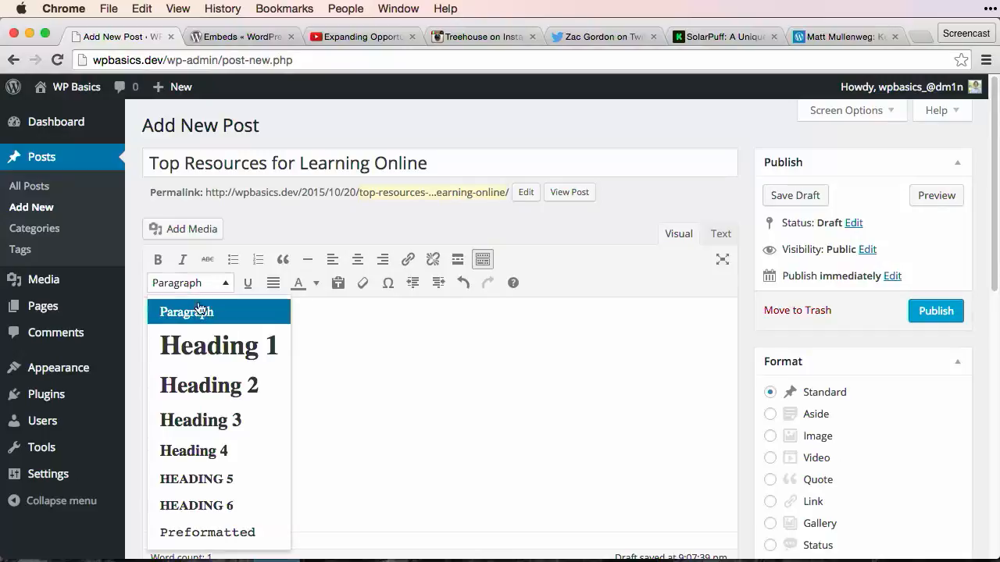
left_click(227, 420)
key("Right")
key("Return")
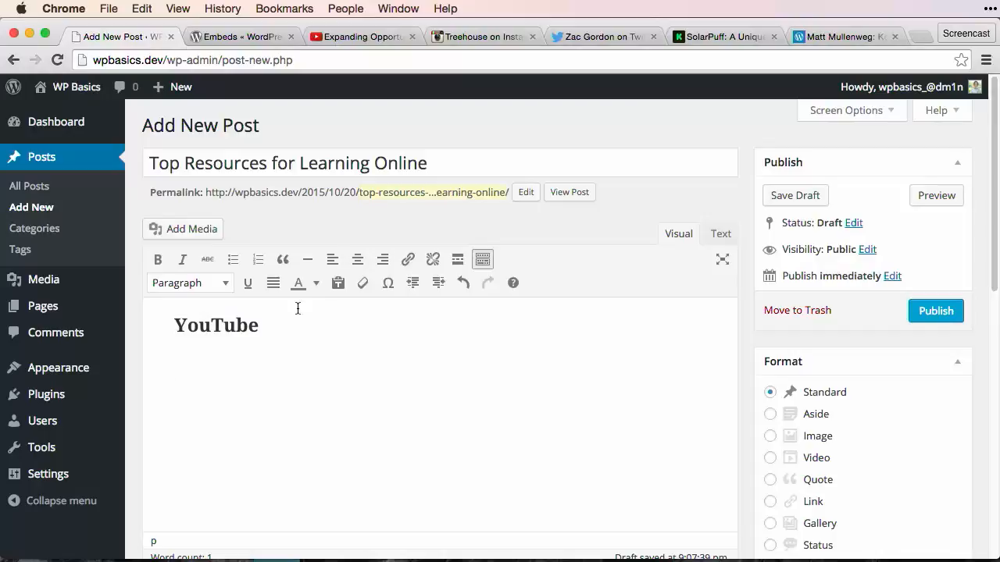
left_click(359, 37)
left_click(350, 60)
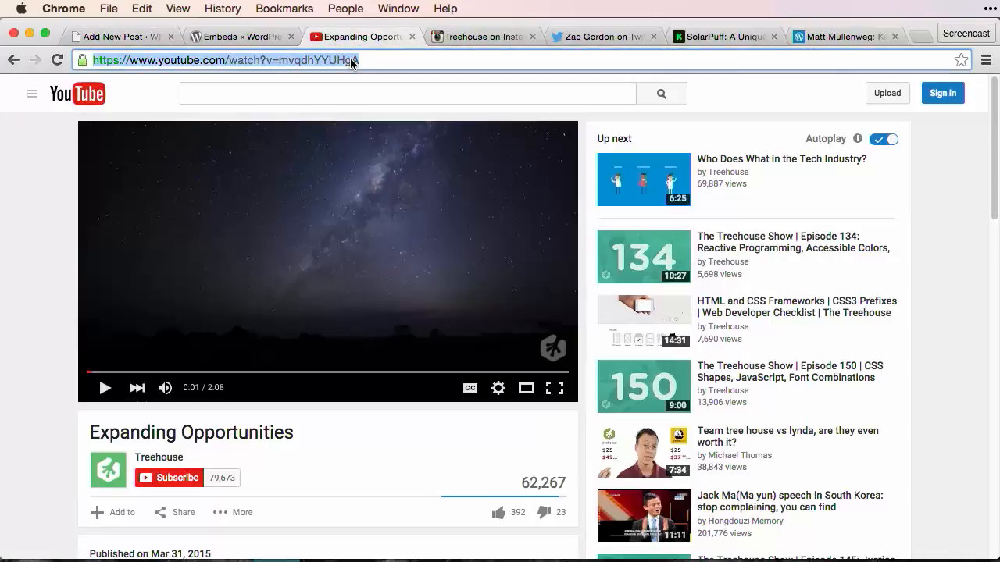
left_click(145, 36)
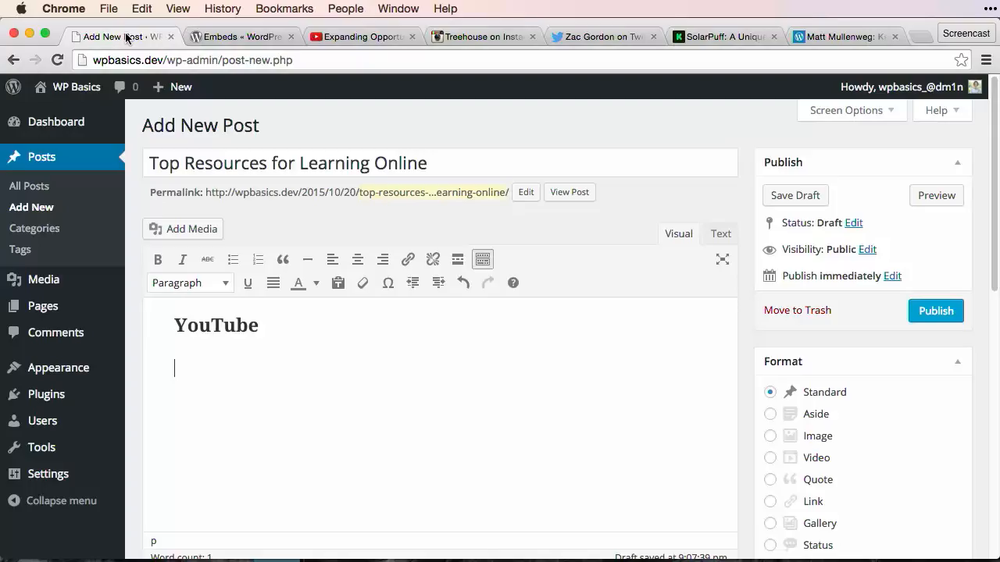
type("https://www.youtube.com/watch?v=mvqdhYYUHgA")
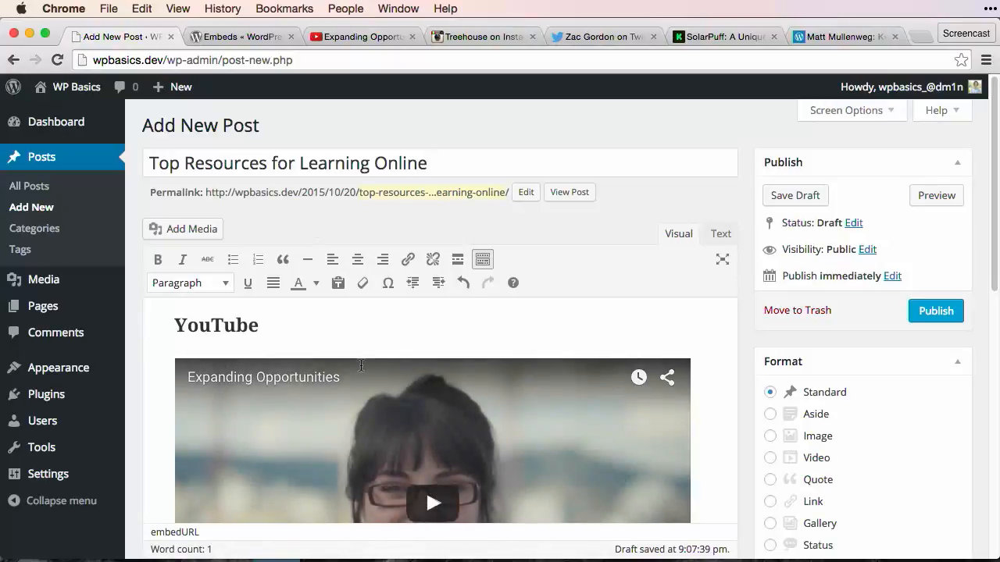
Step: Add "Instagram" as a Heading 3 on a new line below the embedded video
scroll(364, 358, "down", 3)
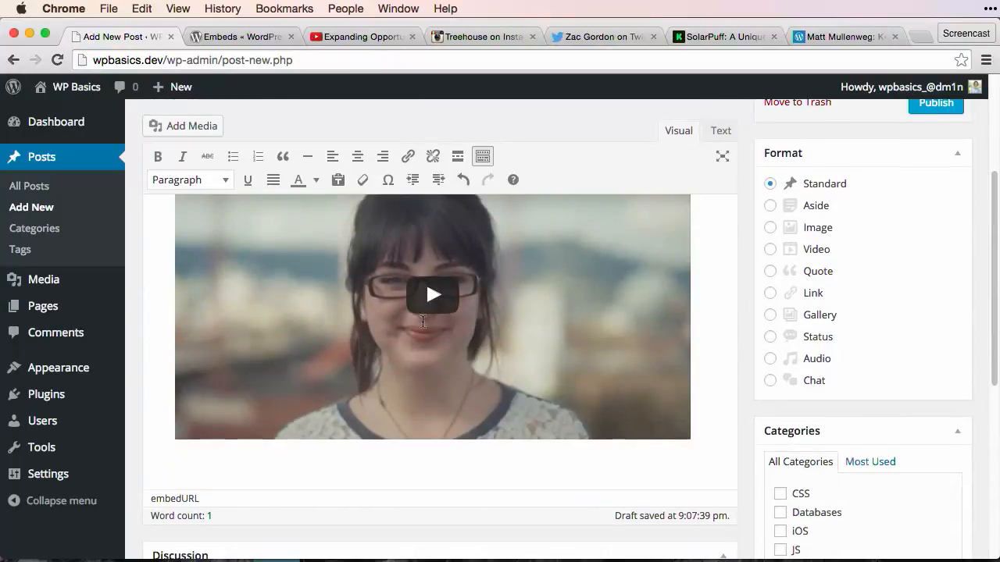
key("Return")
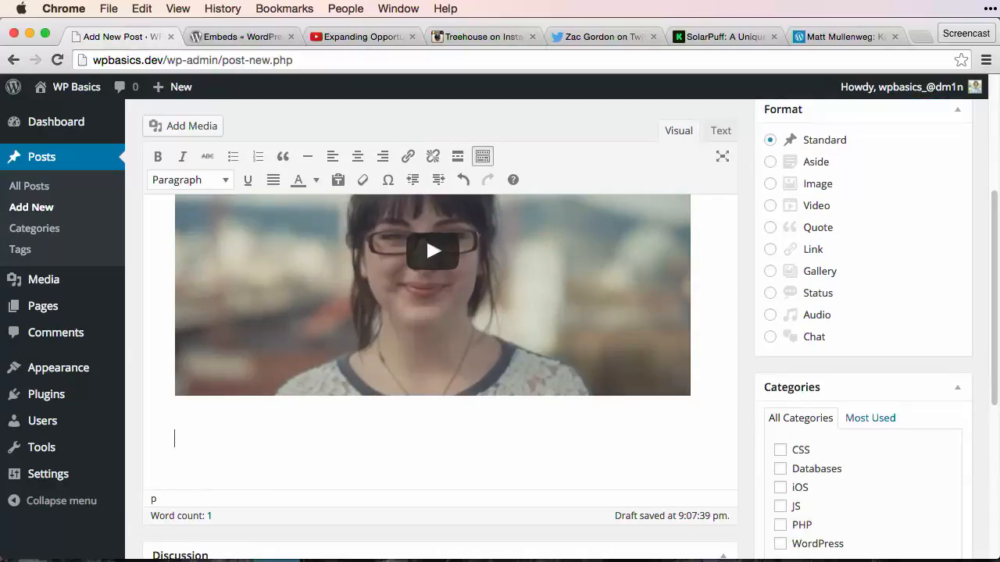
type("Instagram")
key("shift+super+Left")
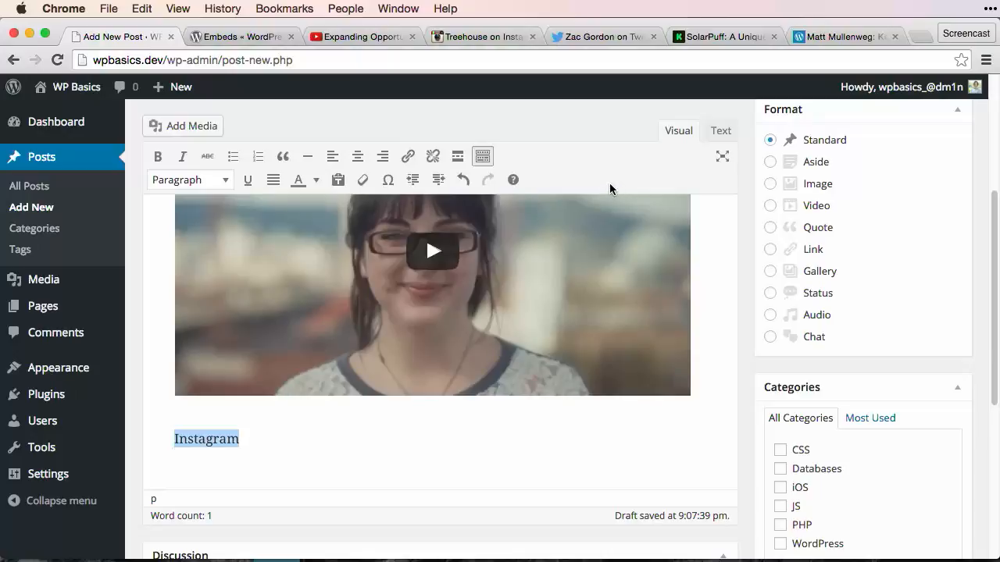
left_click(187, 180)
left_click(201, 317)
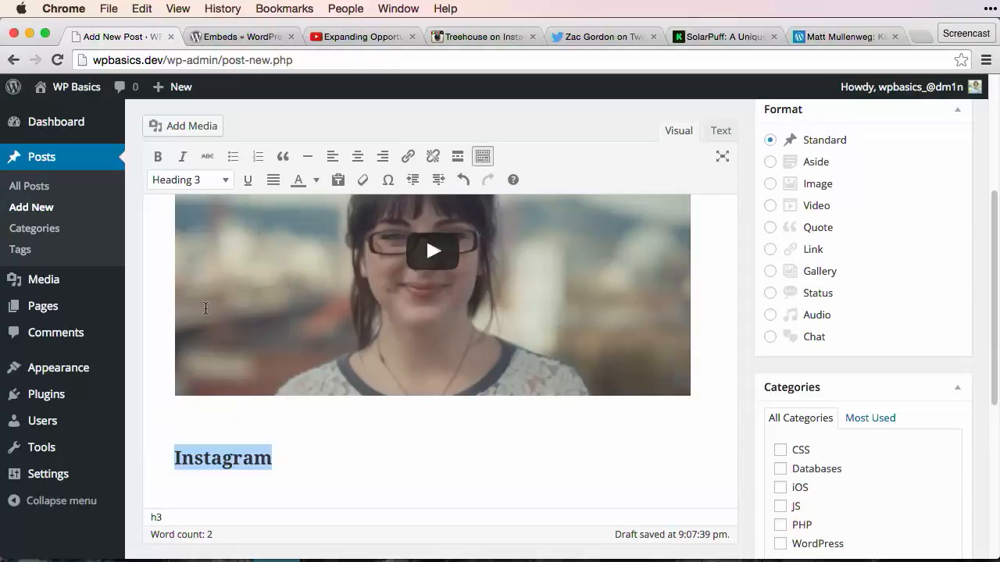
left_click(478, 39)
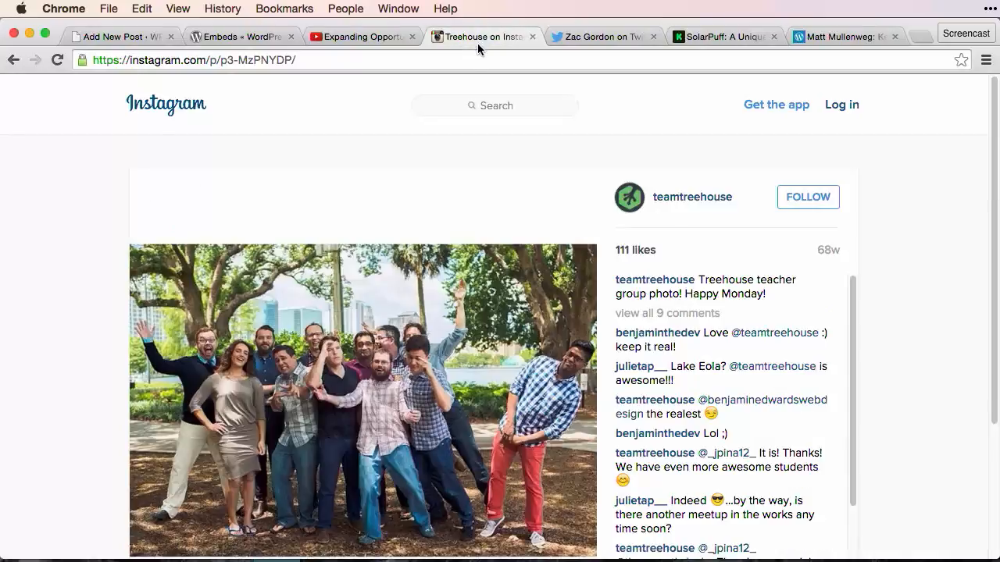
left_click(361, 61)
key("super+c")
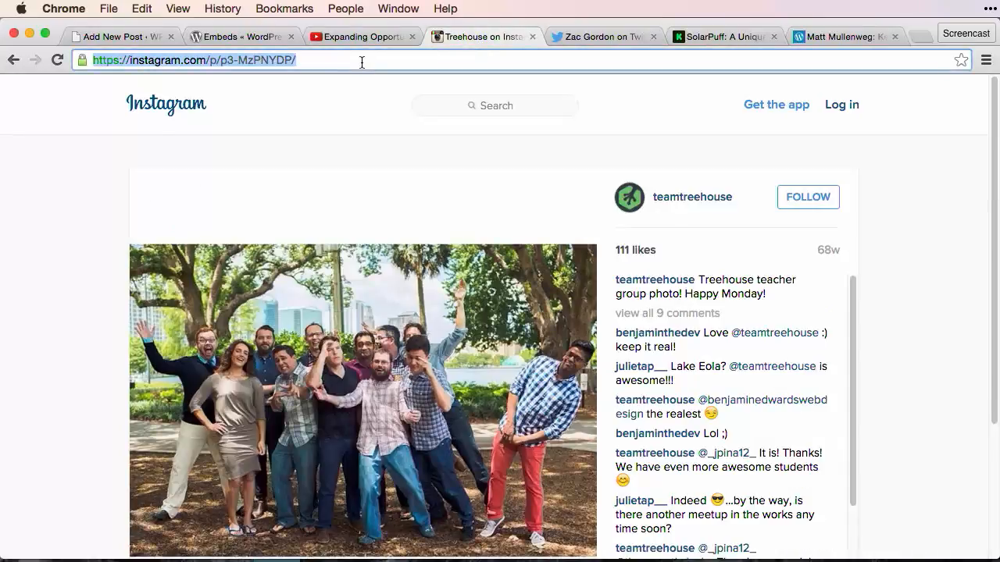
left_click(153, 37)
scroll(187, 369, "down", 5)
left_click(342, 163)
key("Return")
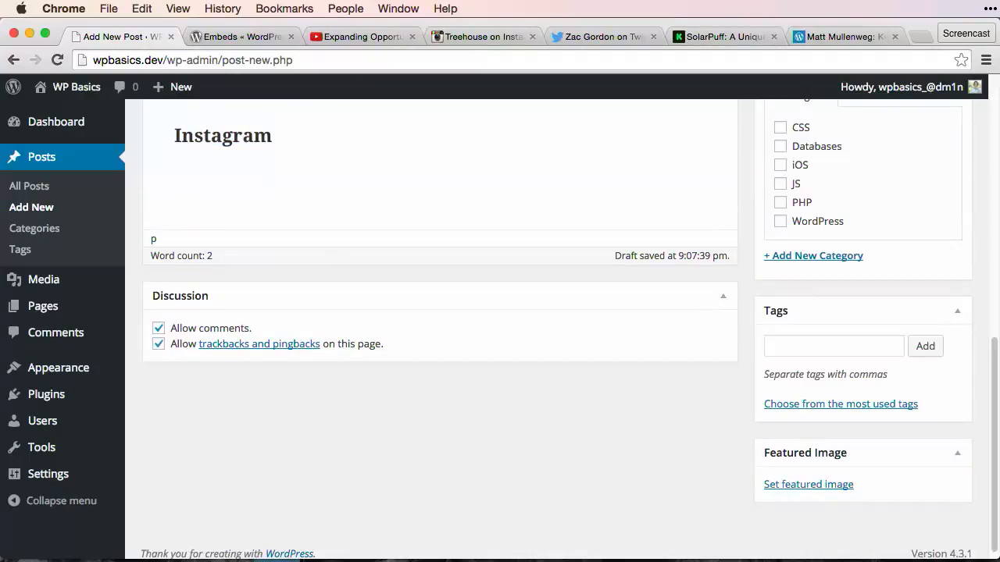
key("super+v")
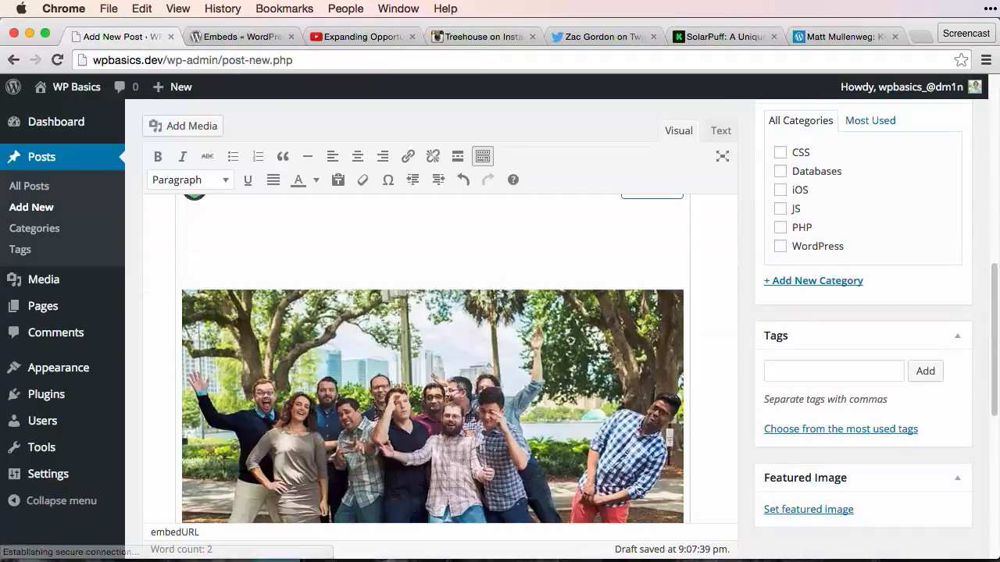
scroll(345, 280, "up", 4)
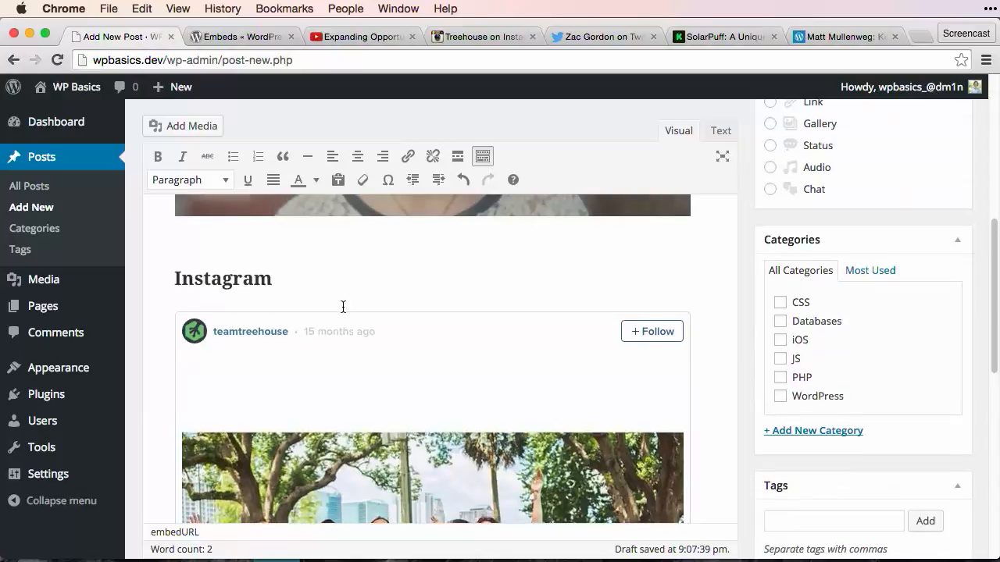
scroll(344, 297, "down", 3)
scroll(343, 307, "down", 5)
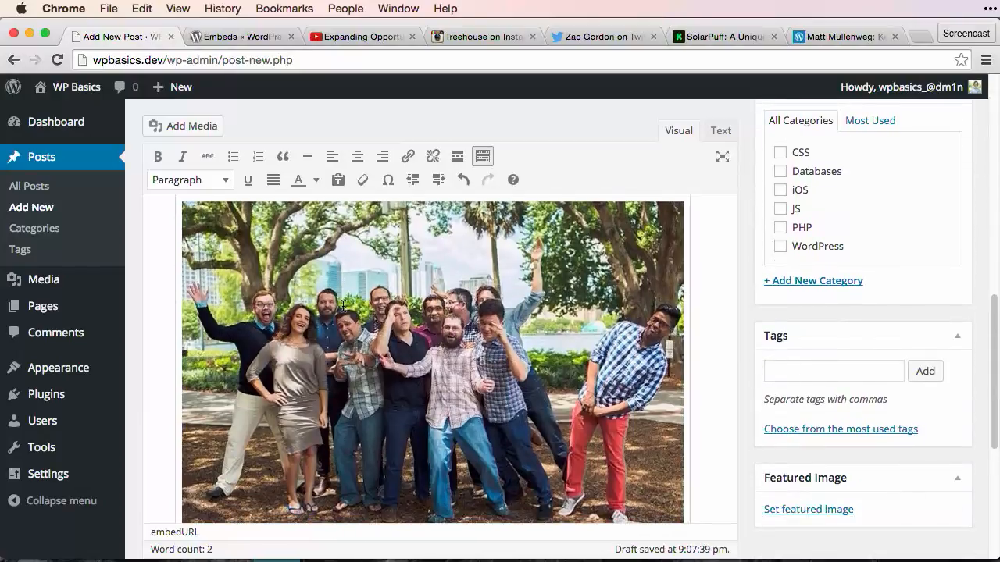
scroll(341, 307, "down", 4)
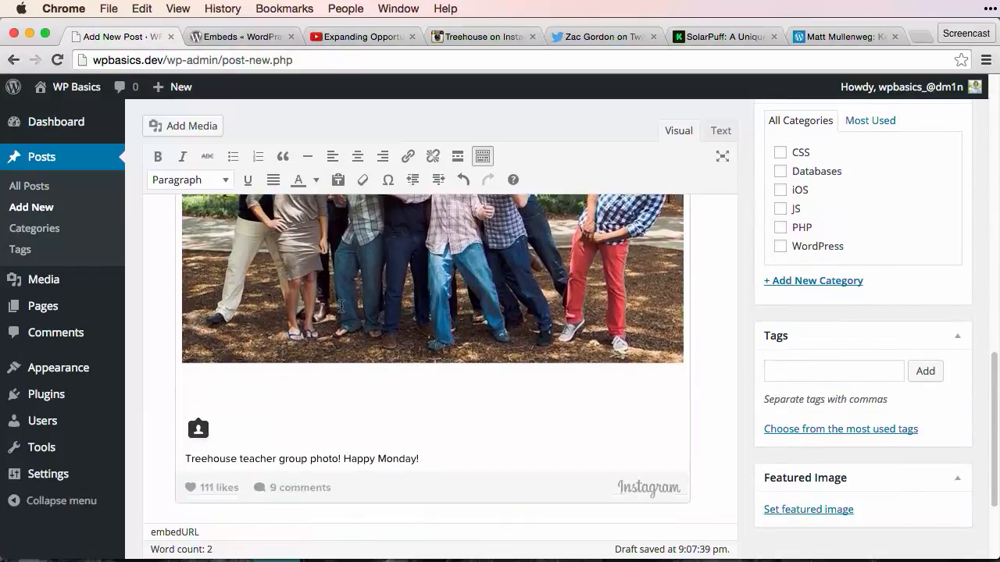
Step: Copy the URL of the open tweet about keeping WordPress secure and return to the post draft
left_click(602, 37)
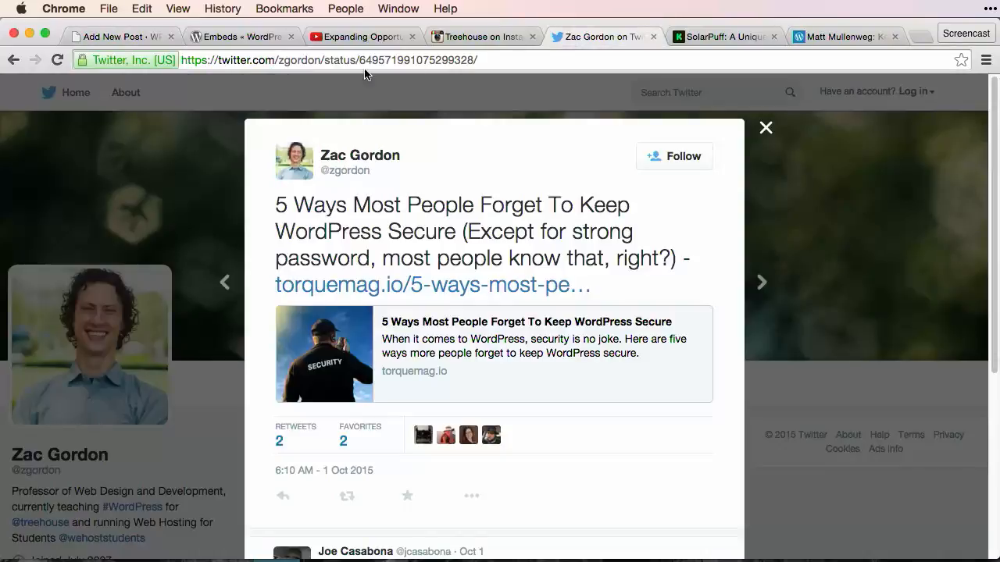
left_click(366, 61)
key("super+c")
left_click(116, 37)
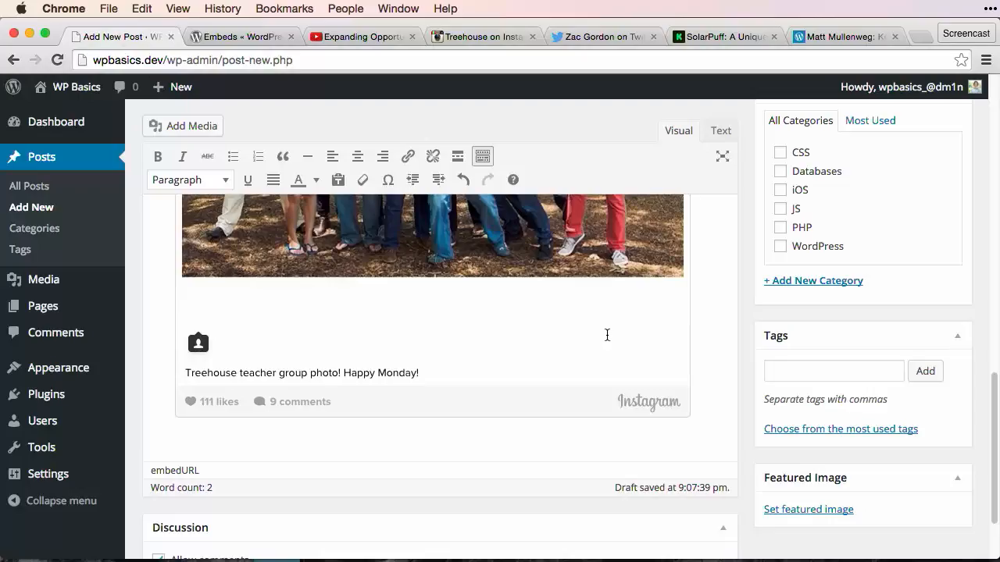
Step: Add "Twitter" as a Heading 3 below the embedded Instagram photo
left_click(175, 453)
type("Twitter")
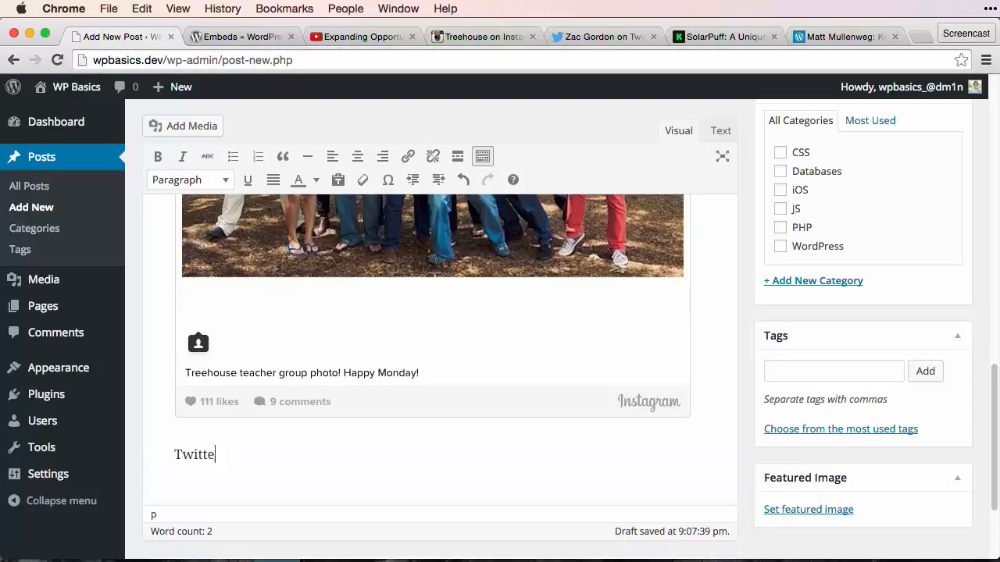
key("super+shift+Left")
left_click(187, 180)
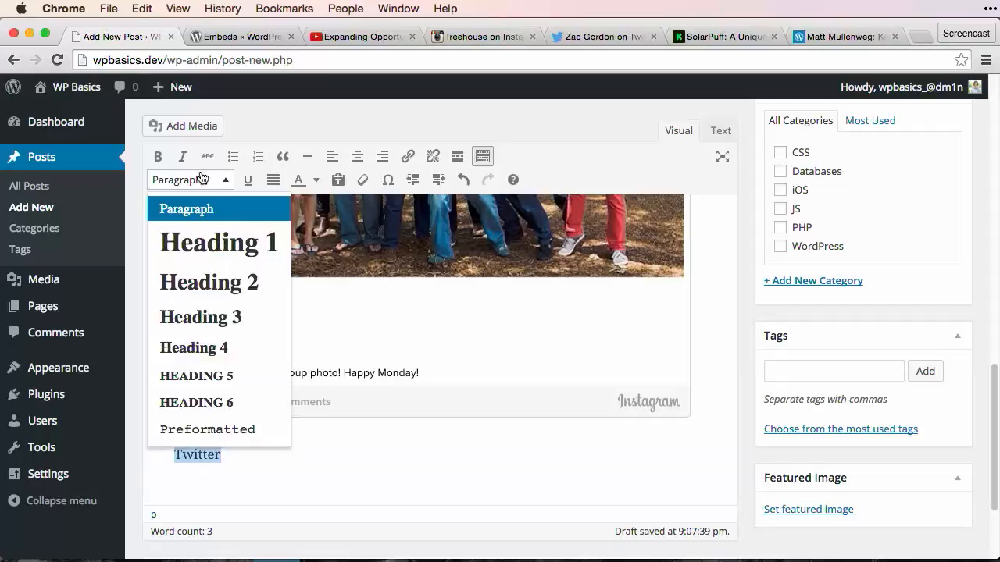
left_click(194, 303)
left_click(269, 459)
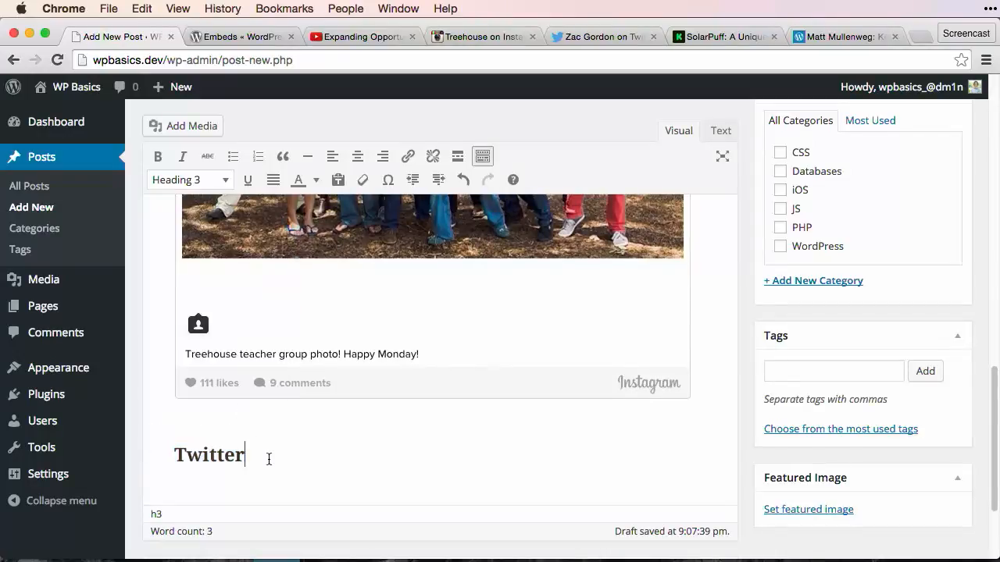
Step: Embed the tweet about keeping WordPress secure below the Twitter heading using its copied URL, and check the embedded preview
key("Return")
key("super+v")
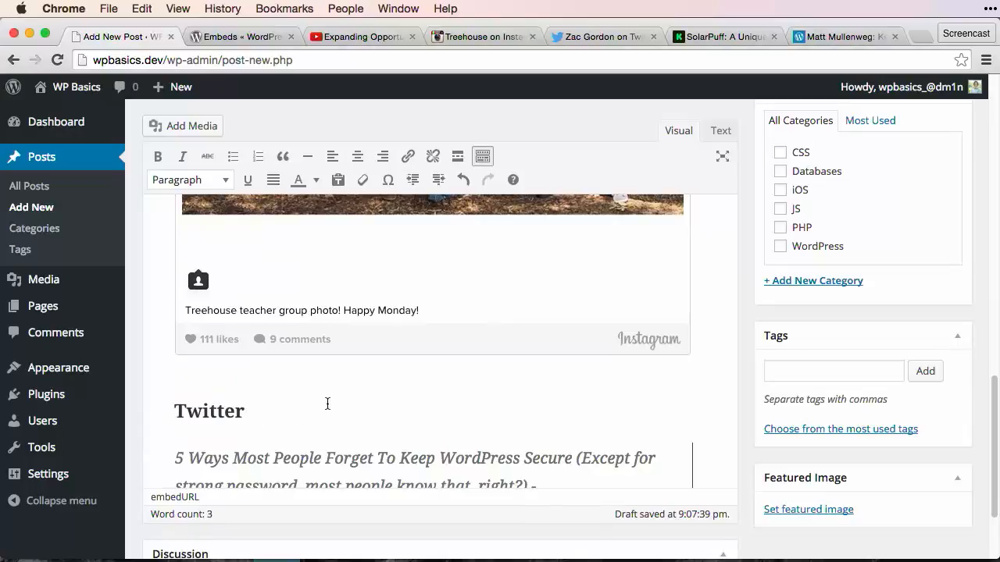
scroll(328, 402, "down", 5)
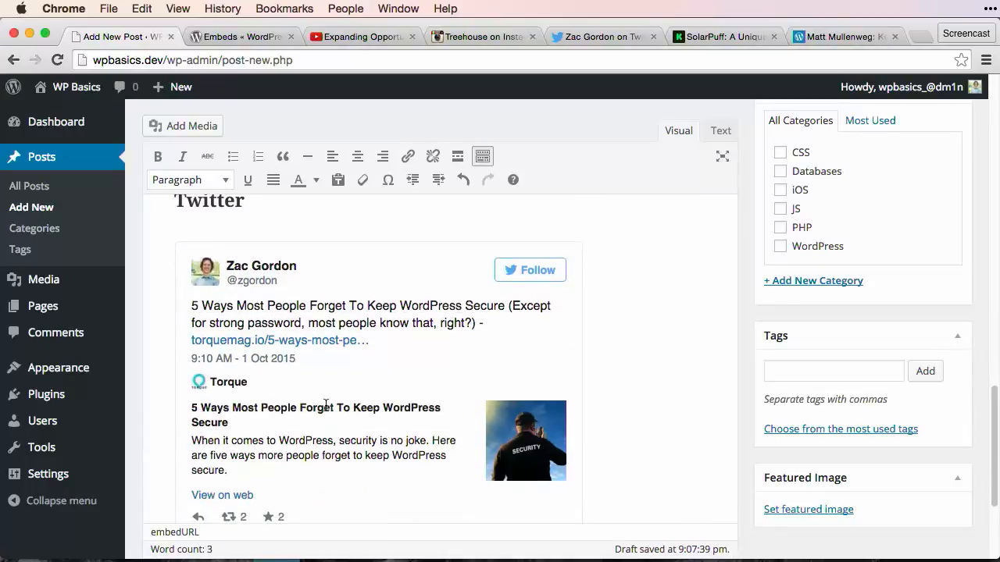
scroll(327, 402, "down", 1)
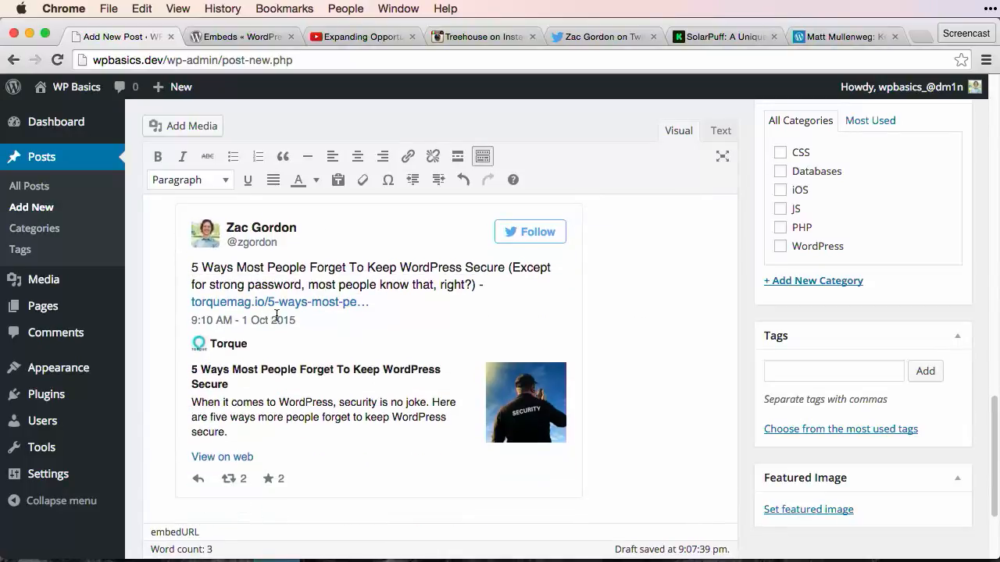
Step: Copy the URL of the SolarPuff Kickstarter project page and return to the post draft
left_click(710, 37)
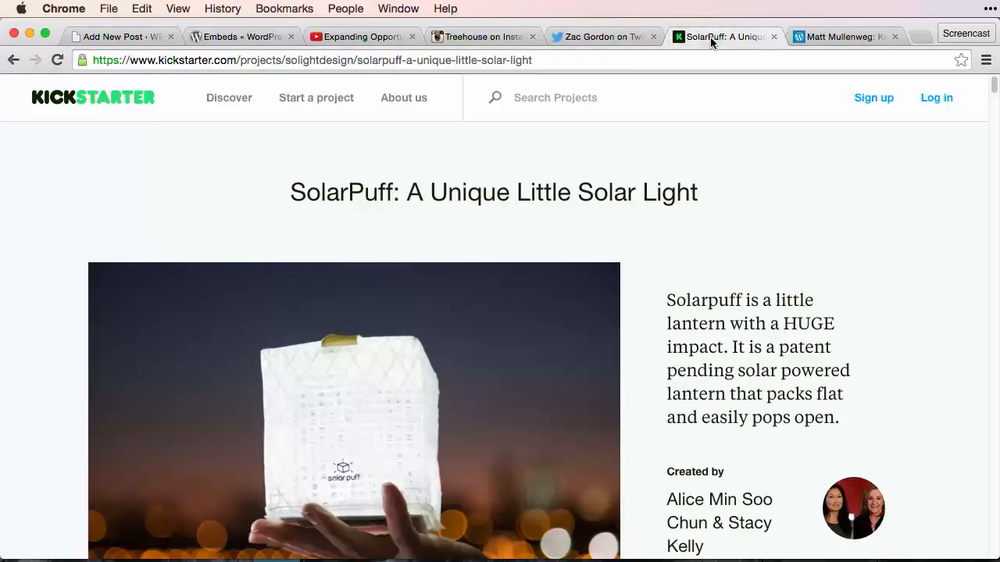
left_click(654, 60)
key("super+c")
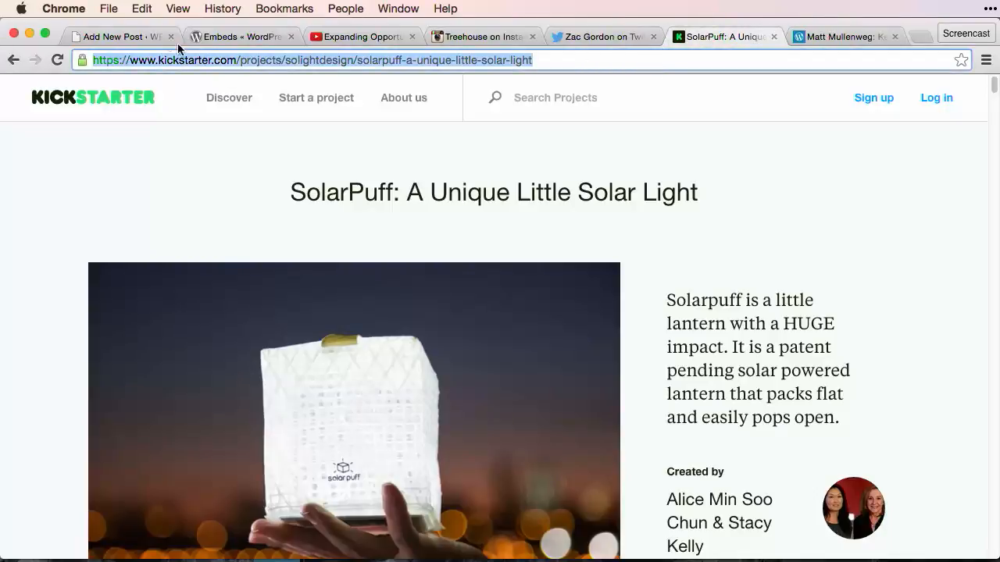
left_click(129, 36)
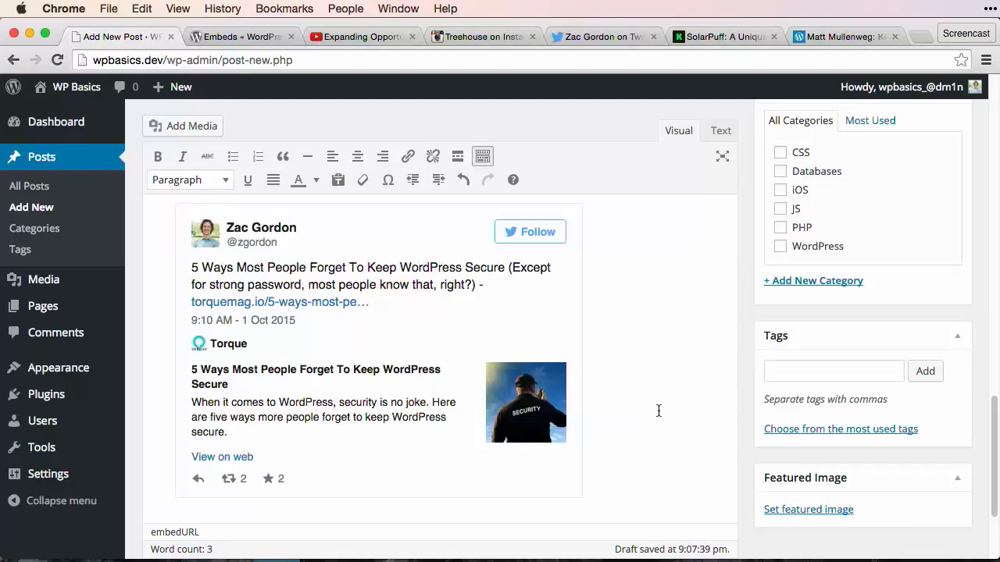
Step: Add "Kickstarter" as a Heading 3 on a new line below the embedded tweet
key("Return")
scroll(607, 402, "down", 3)
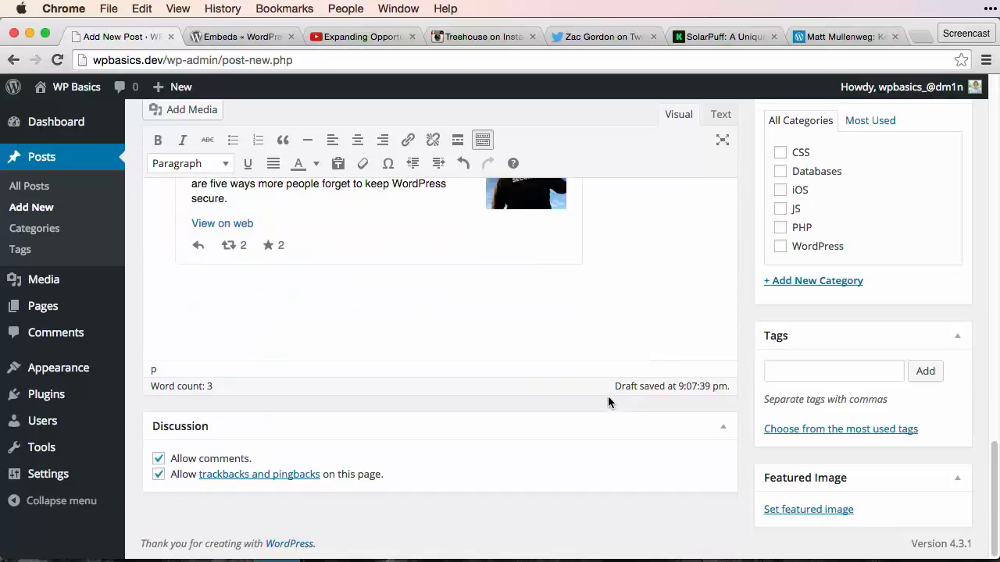
type("Kickstarter")
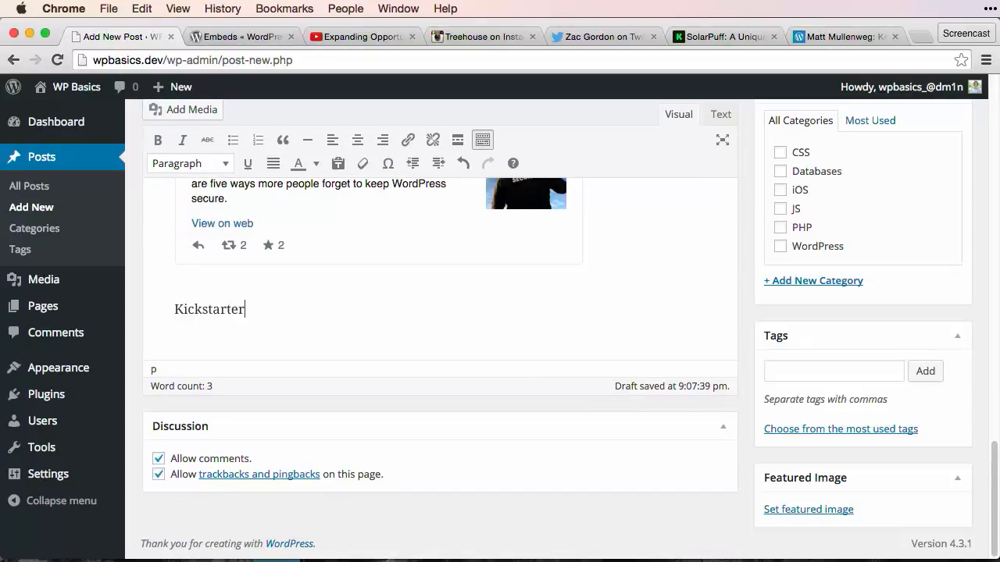
key("shift+super+Left")
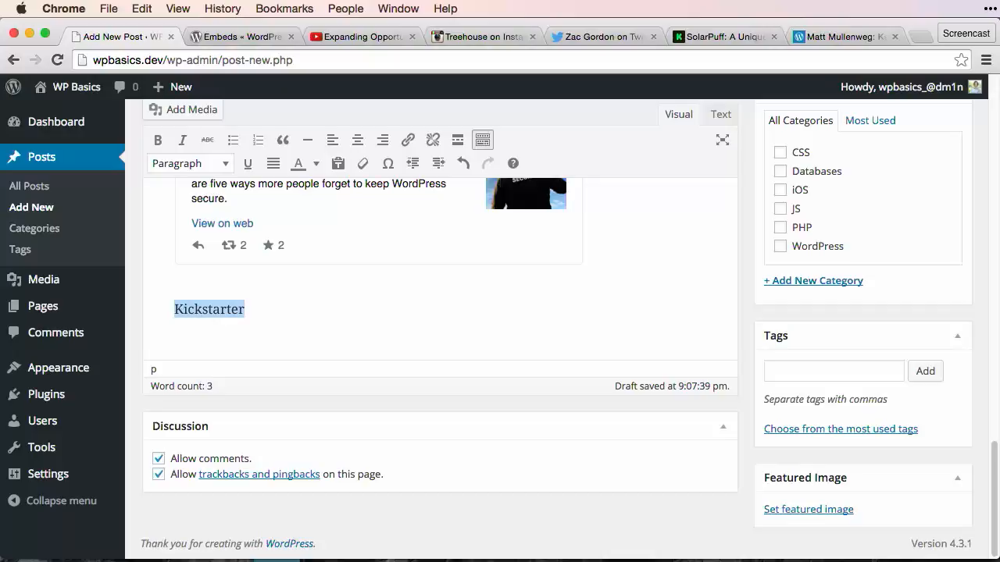
left_click(206, 164)
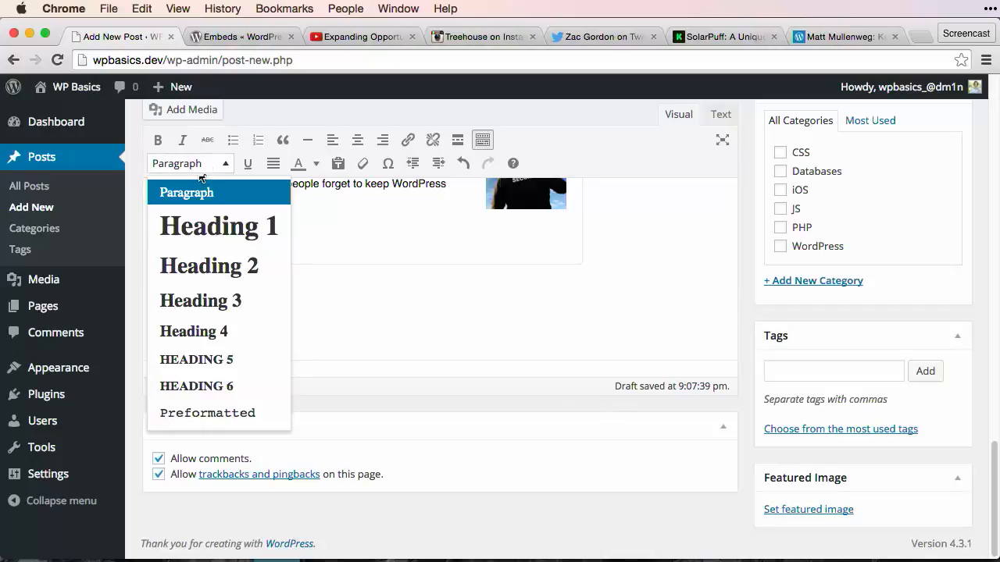
left_click(235, 298)
key("Right")
key("Return")
key("super+v")
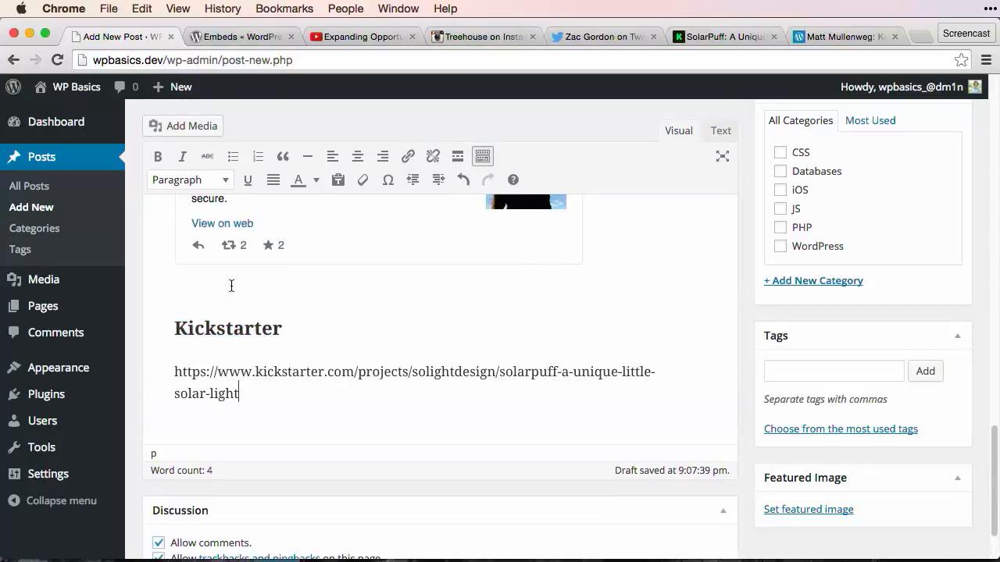
scroll(244, 281, "down", 5)
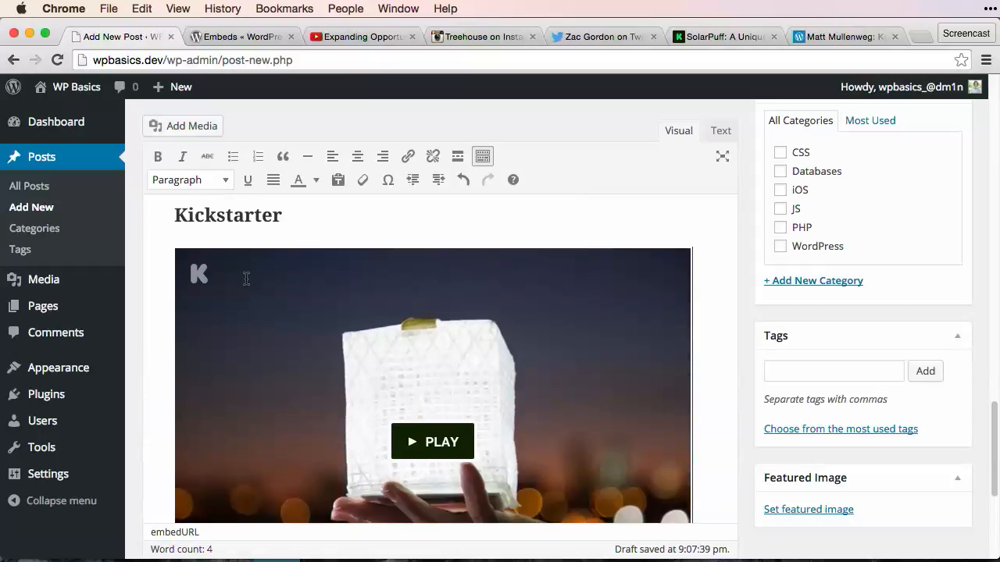
scroll(246, 281, "down", 3)
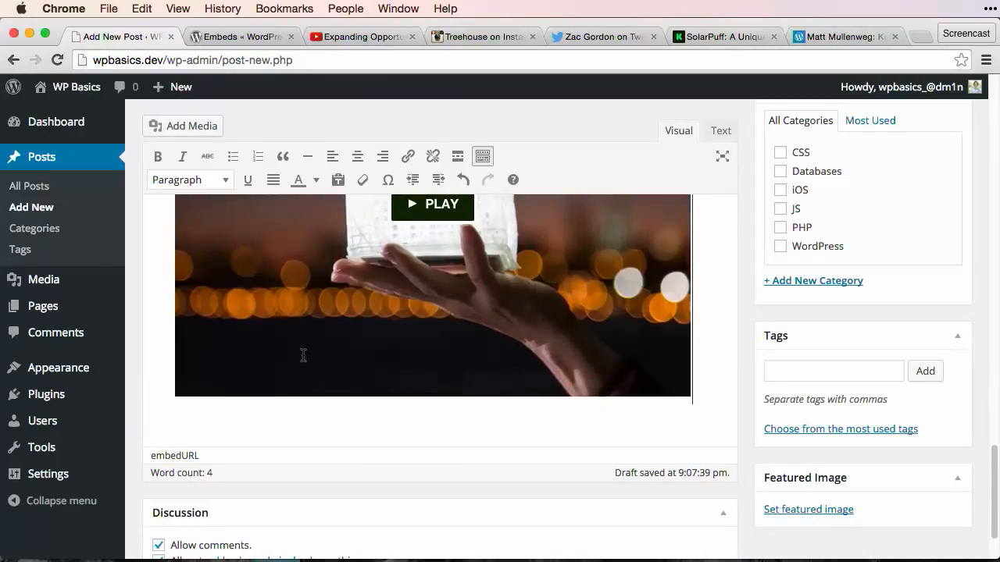
scroll(304, 352, "up", 4)
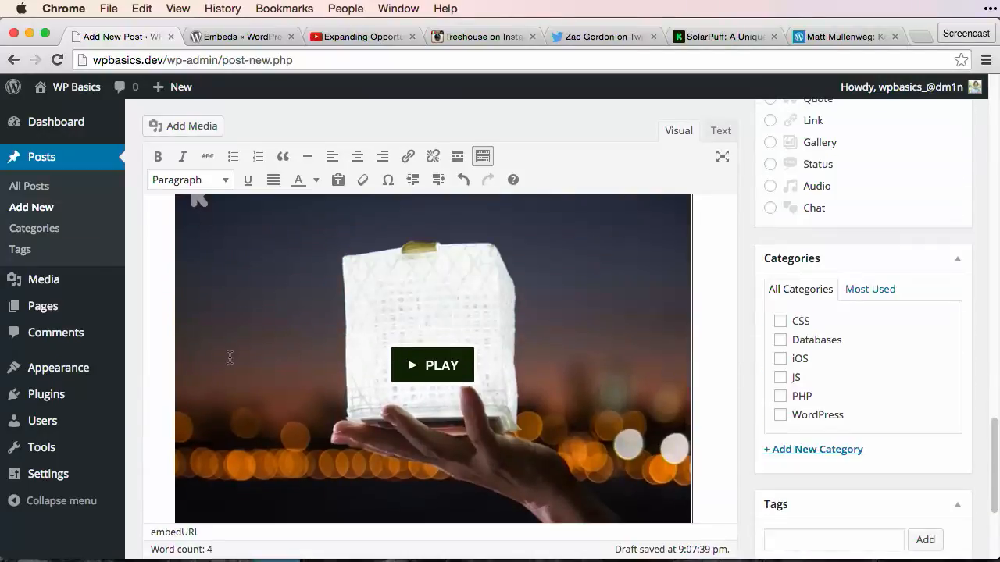
Step: Copy the URL of the WordCamp Europe 2015 keynote Q&A page on WordPress.tv and return to the post draft
left_click(817, 36)
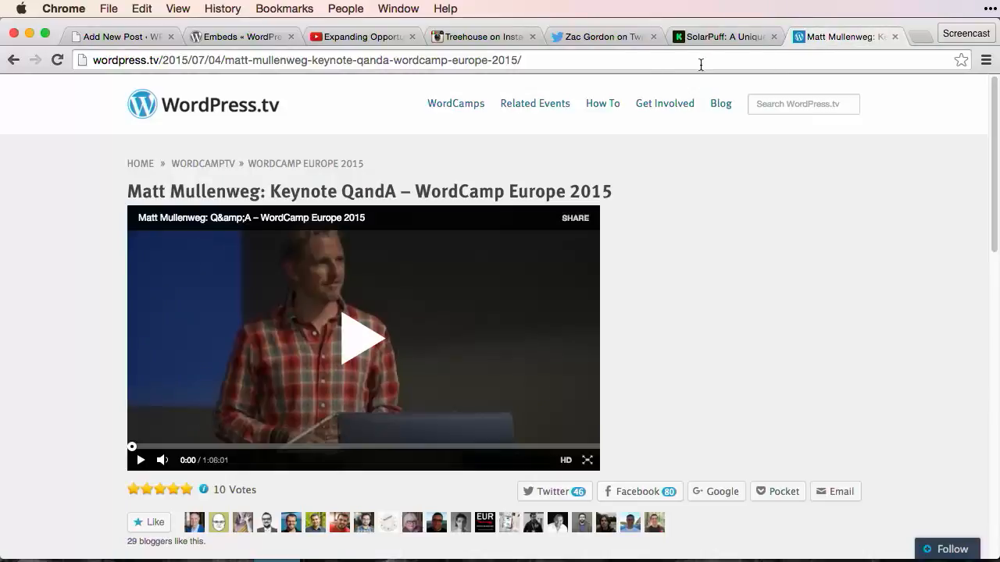
left_click(635, 62)
key("super+c")
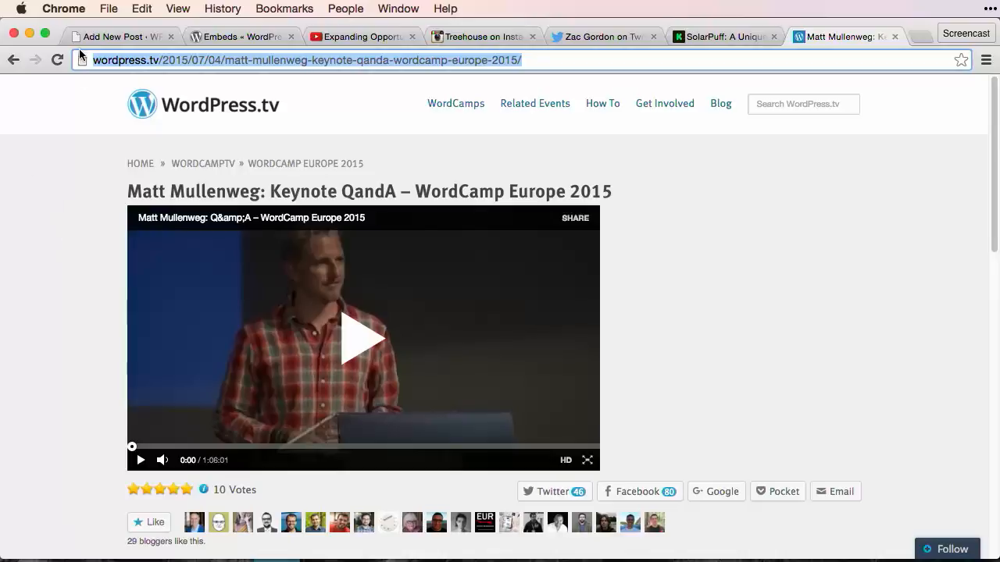
left_click(97, 37)
Step: Add "WordPress.tv" as a Heading 3 below the Kickstarter embed and embed the WordCamp Europe 2015 keynote video beneath it by URL
scroll(295, 334, "down", 5)
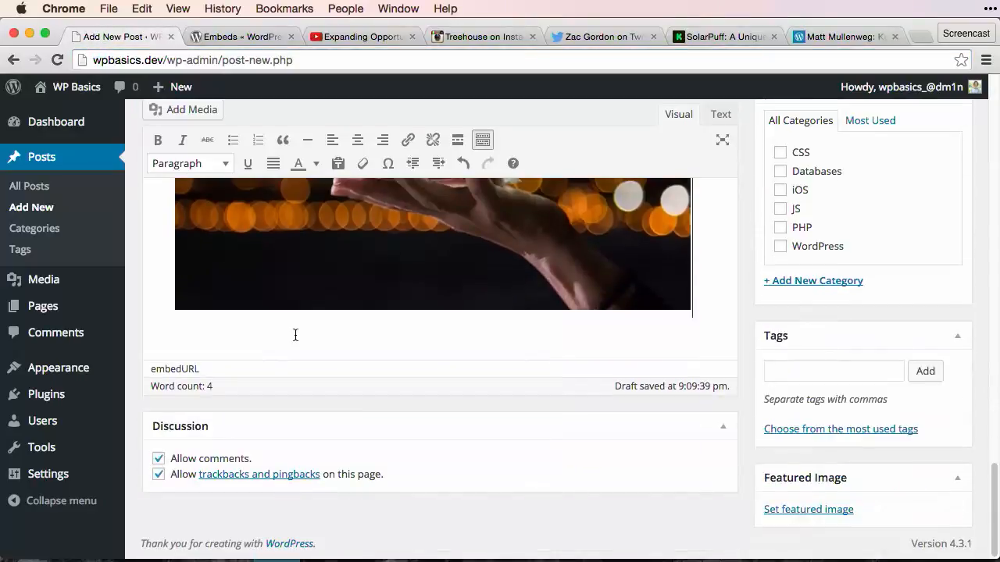
key("Return")
type("Wo")
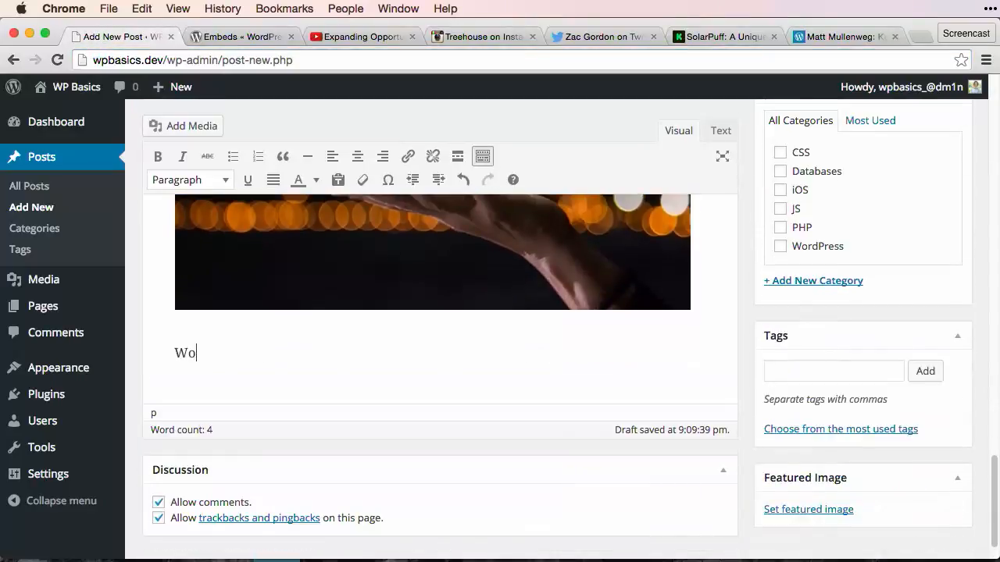
type("rdPress.tv")
key("super+shift+Left")
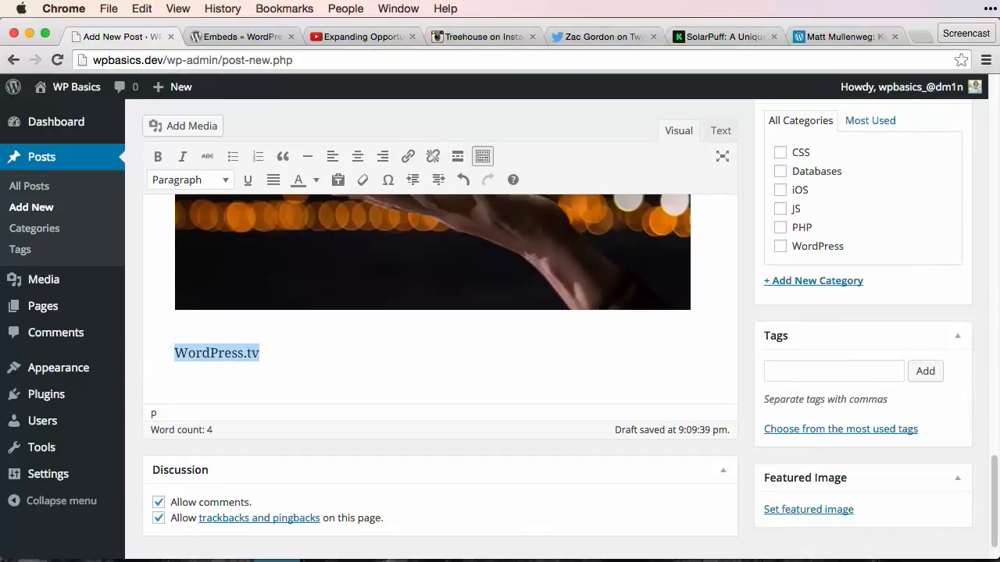
left_click(175, 179)
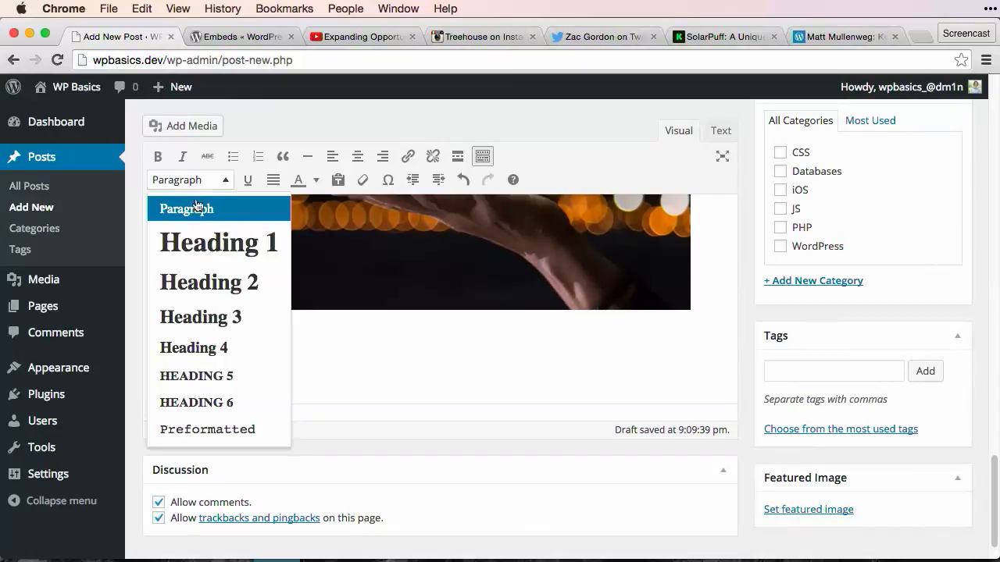
left_click(223, 320)
key("Right")
key("Return")
key("super+v")
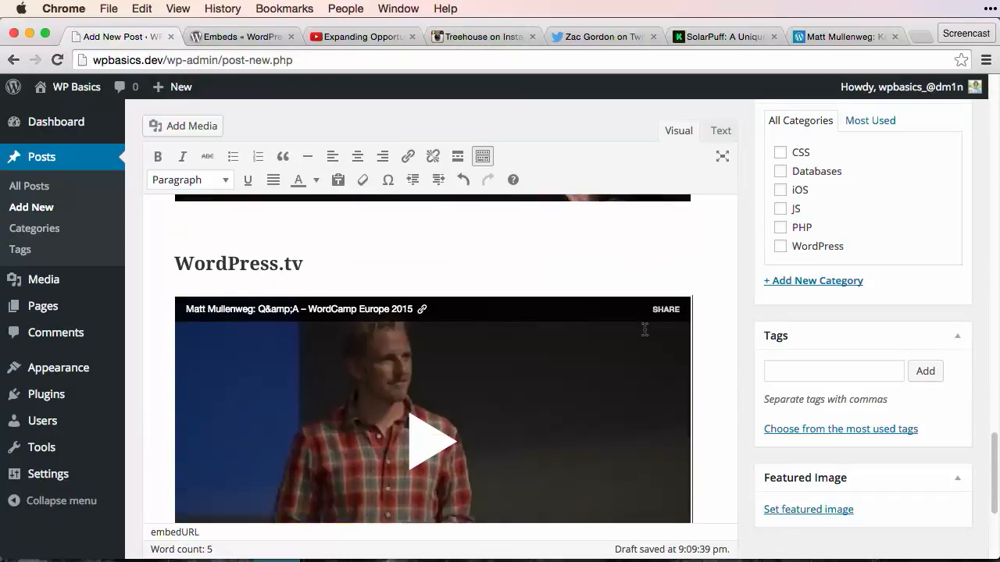
Step: Assign the post to the JS, PHP and WordPress categories
left_click(796, 208)
left_click(799, 228)
left_click(804, 247)
Step: Add the tags Video, Presentations and Images to the post
left_click(800, 372)
type("Video")
key("Return")
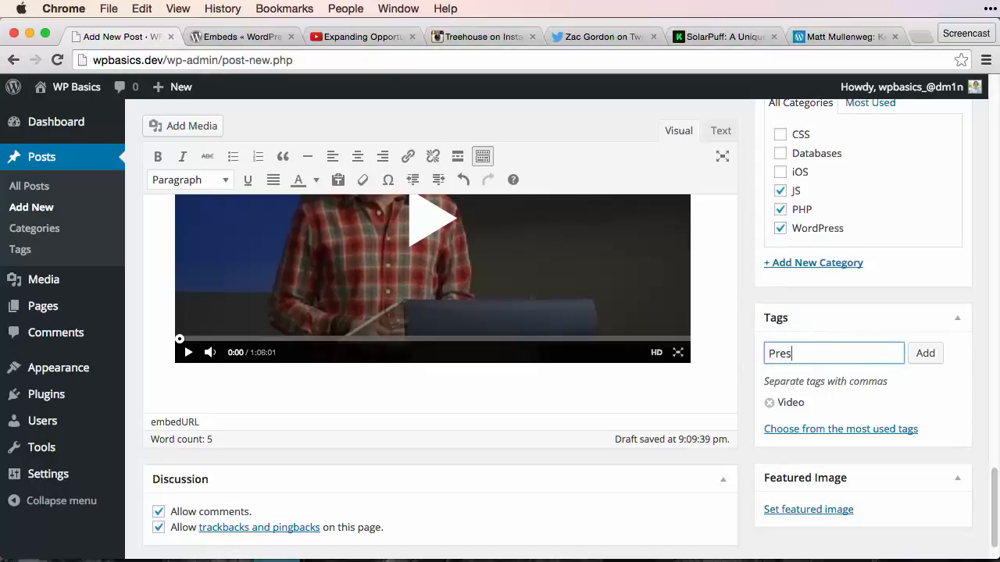
key("Return")
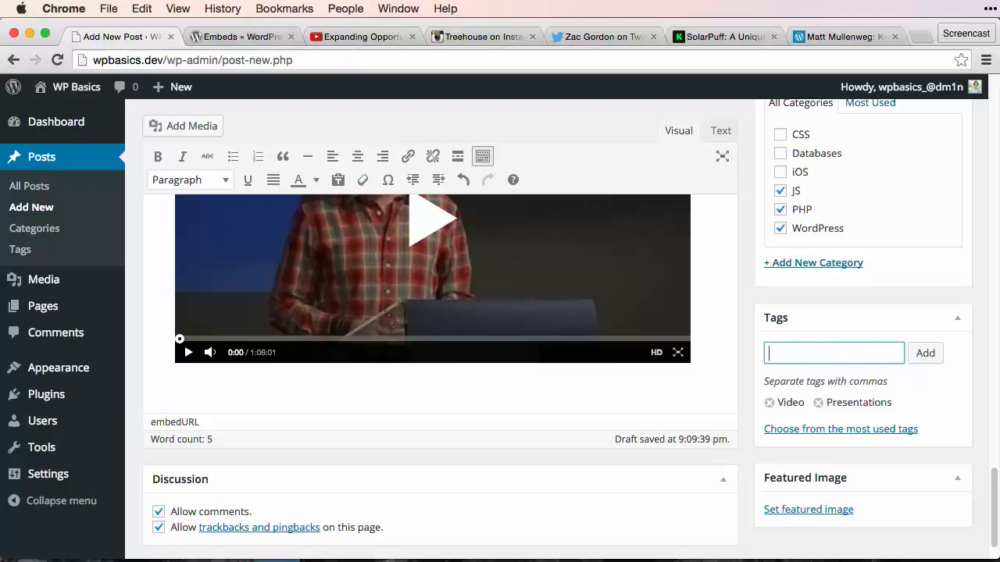
type("Images")
key("Return")
Step: Publish the post and open its live page on the site
scroll(796, 353, "up", 4)
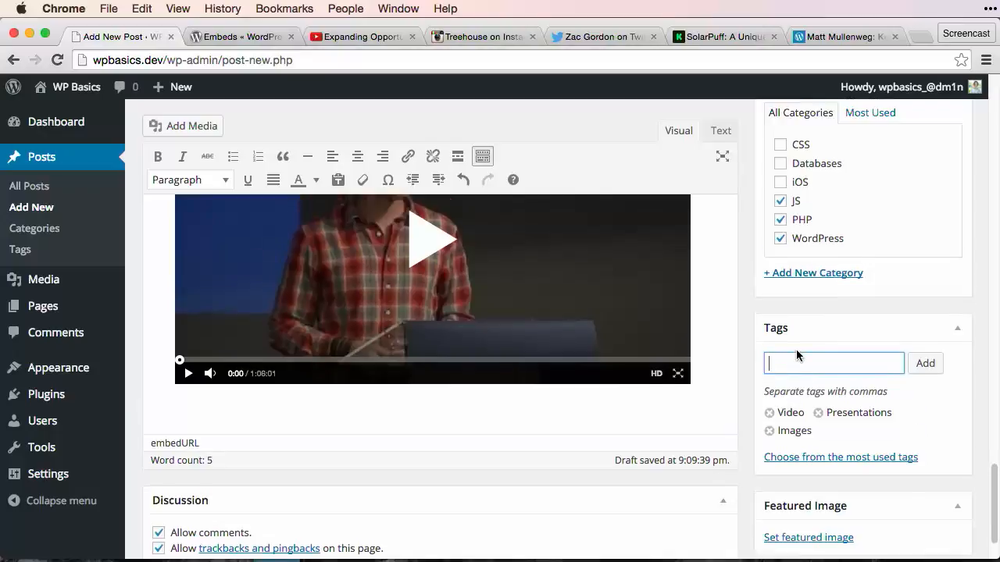
scroll(796, 349, "up", 8)
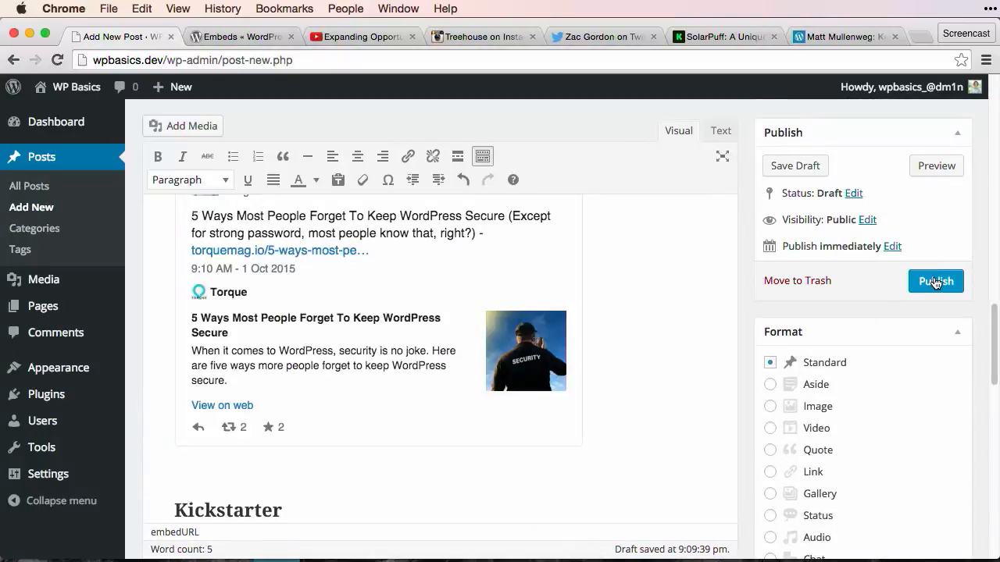
left_click(938, 281)
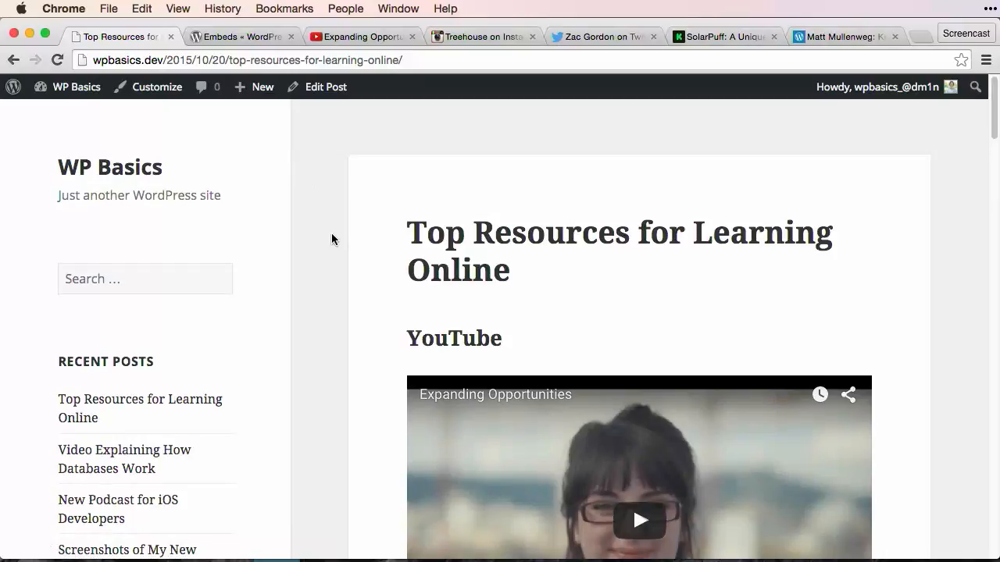
Step: Review the embedded content in each section of the published post, from YouTube through WordPress.tv
scroll(332, 239, "down", 10)
scroll(332, 239, "down", 15)
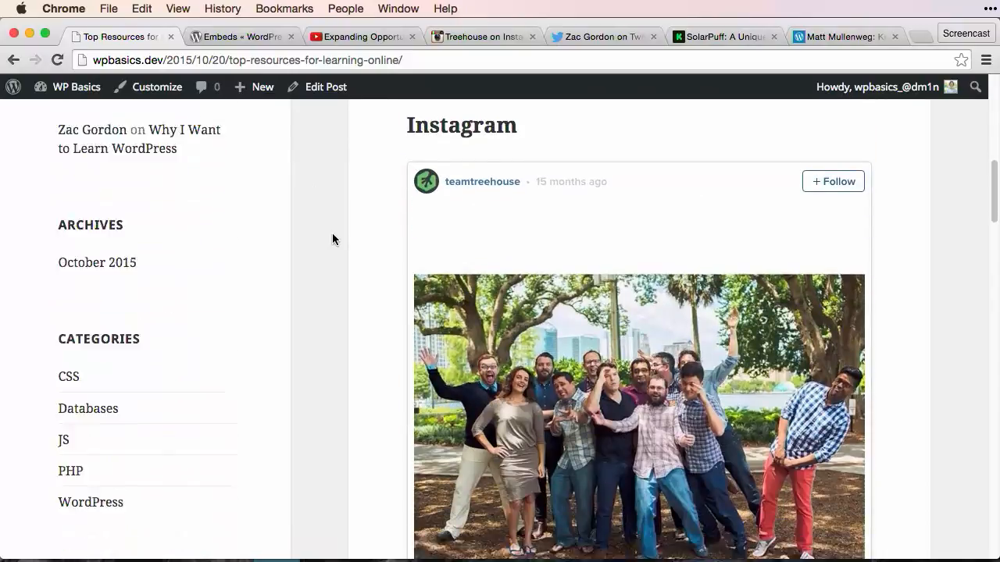
scroll(332, 237, "down", 8)
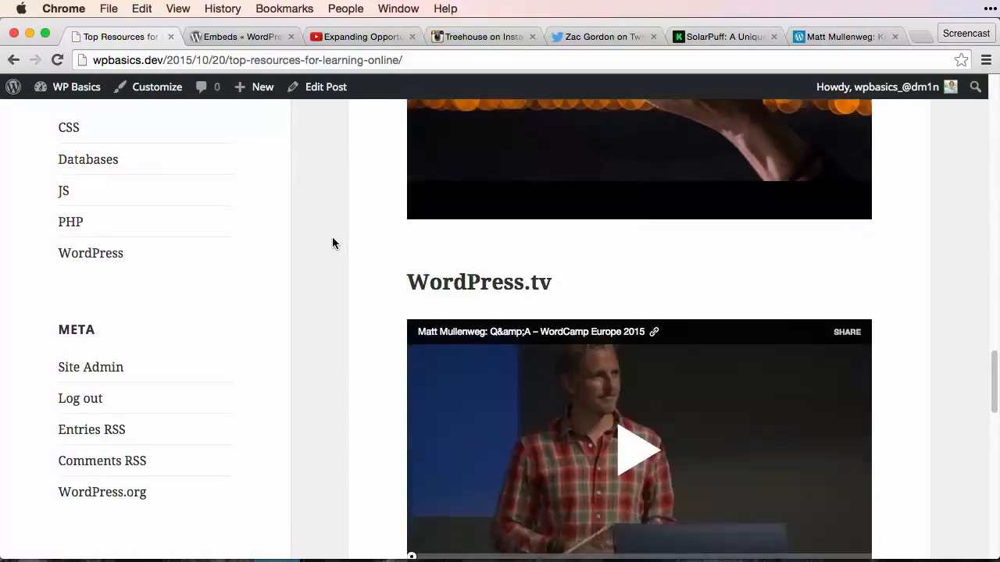
scroll(332, 237, "up", 20)
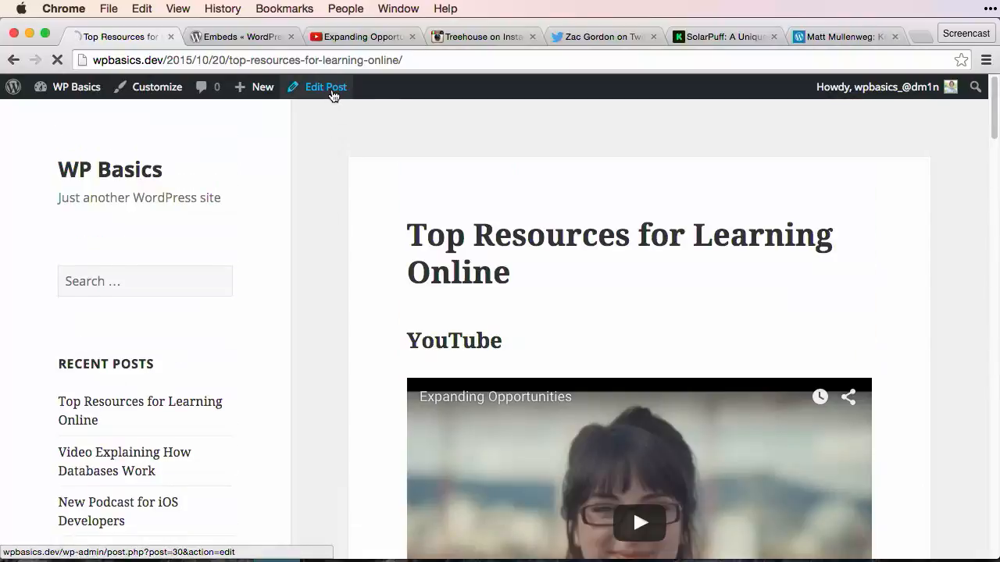
Step: Reopen the post for editing, show its HTML source and highlight the plain YouTube URL under its heading
left_click(326, 87)
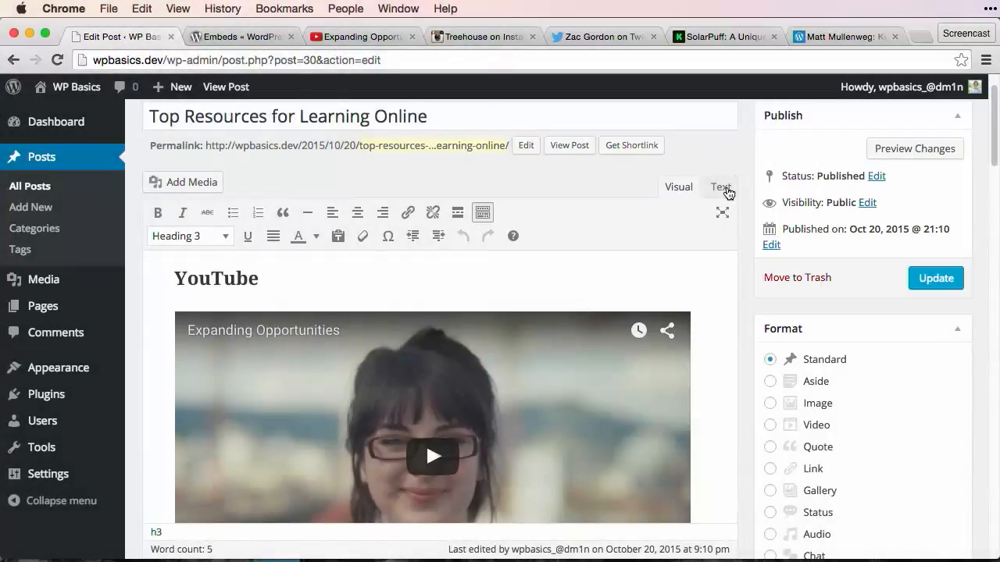
left_click(725, 189)
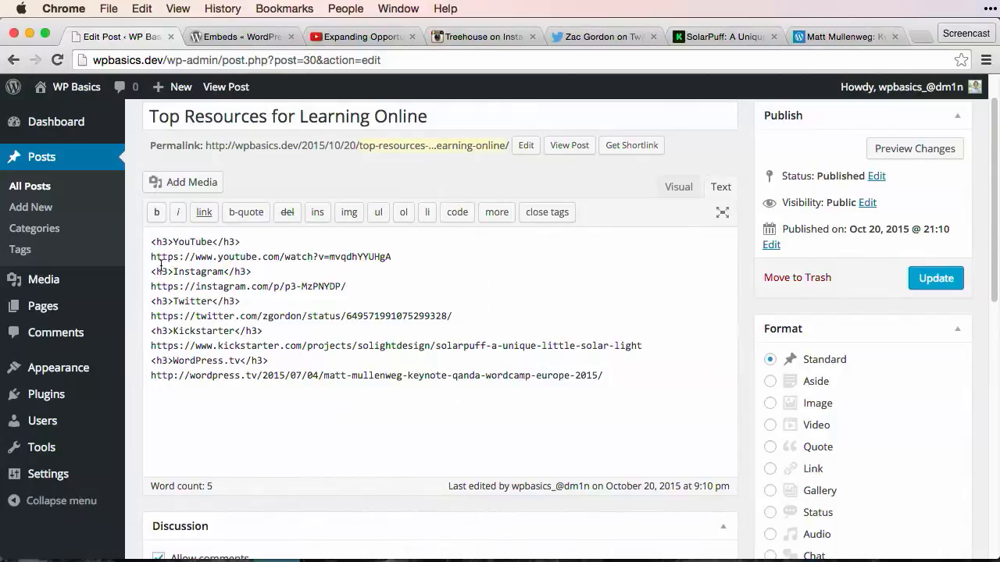
left_click_drag(151, 258, 199, 257)
left_click_drag(386, 257, 397, 257)
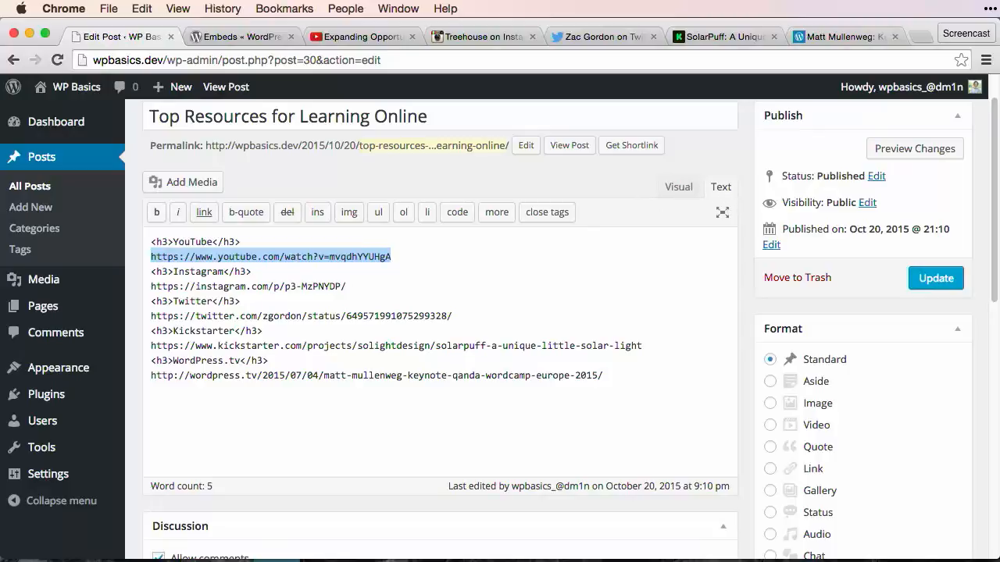
Step: Return the post to the visual editing view and look over the embedded YouTube video
left_click(677, 190)
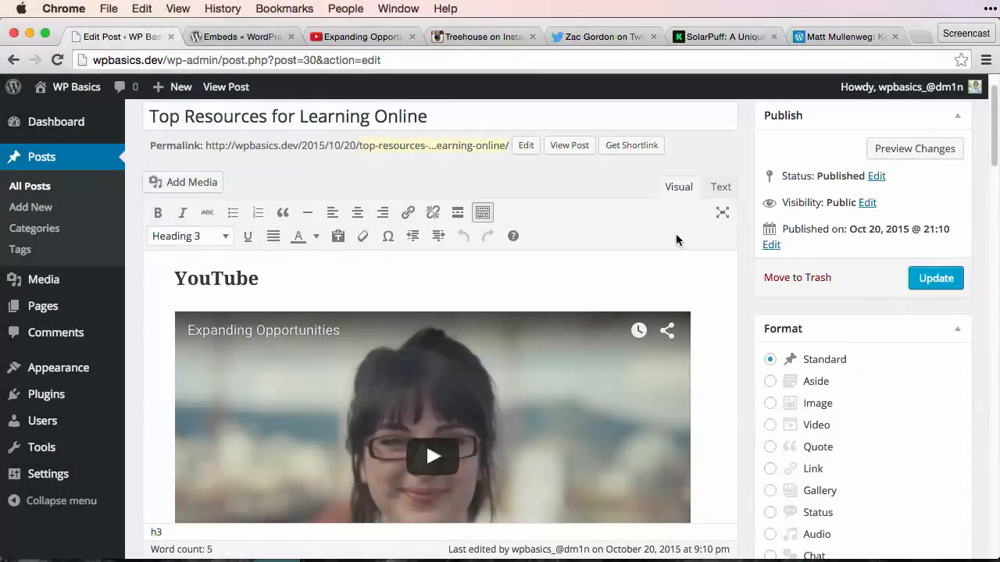
scroll(646, 349, "down", 5)
scroll(645, 350, "up", 5)
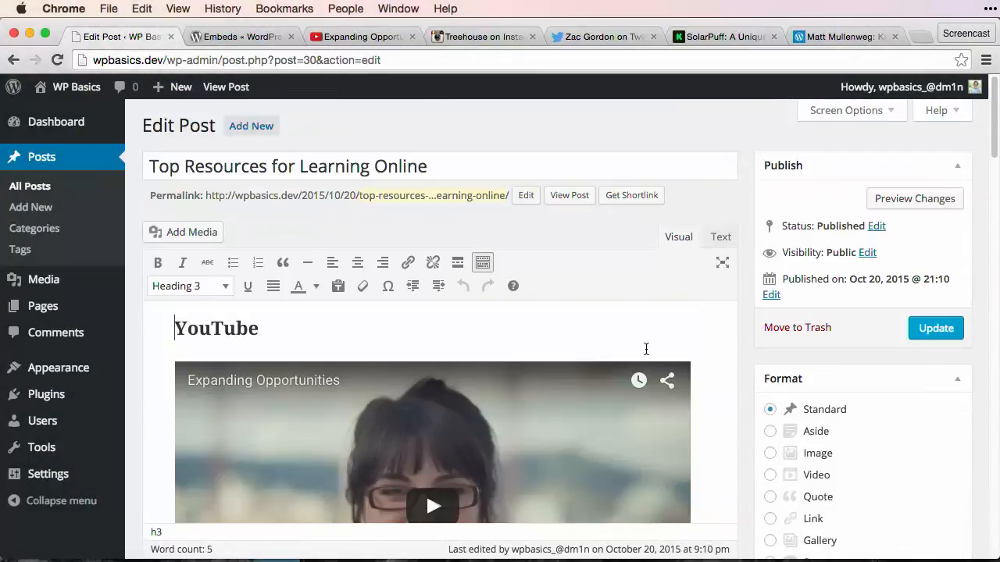
Step: Examine the table of services that WordPress can embed from on the Codex Embeds page
left_click(237, 39)
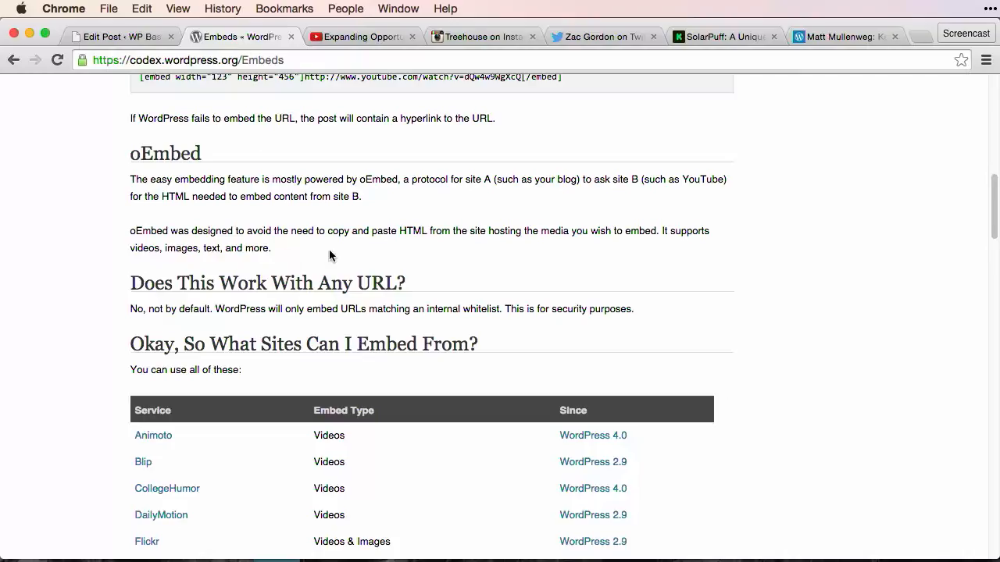
scroll(328, 252, "down", 5)
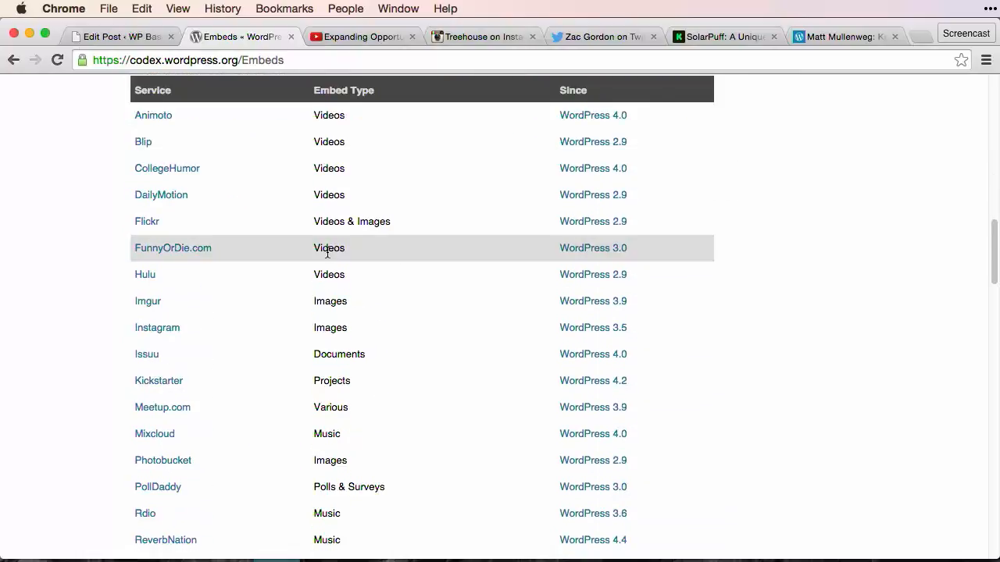
scroll(328, 254, "down", 3)
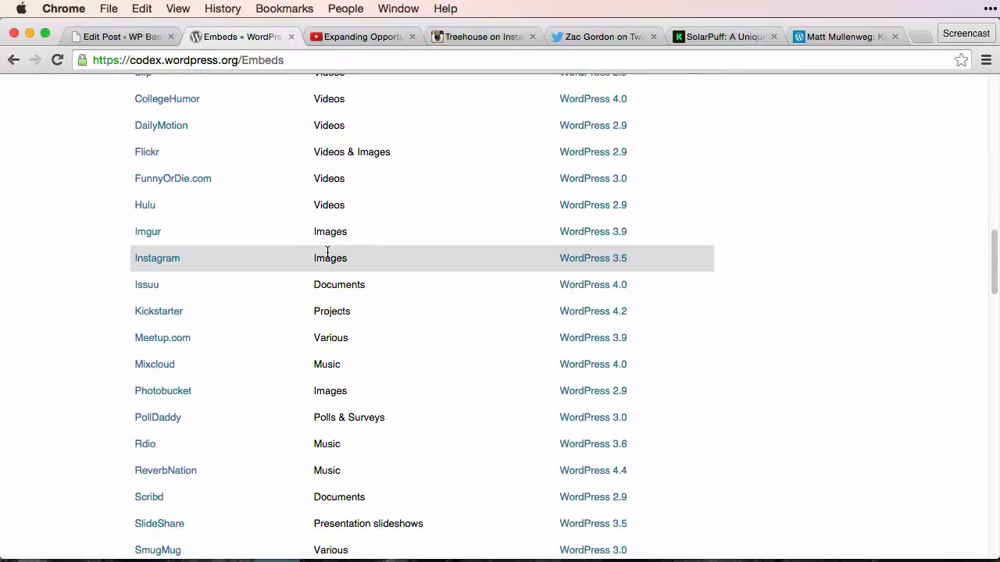
scroll(328, 255, "down", 4)
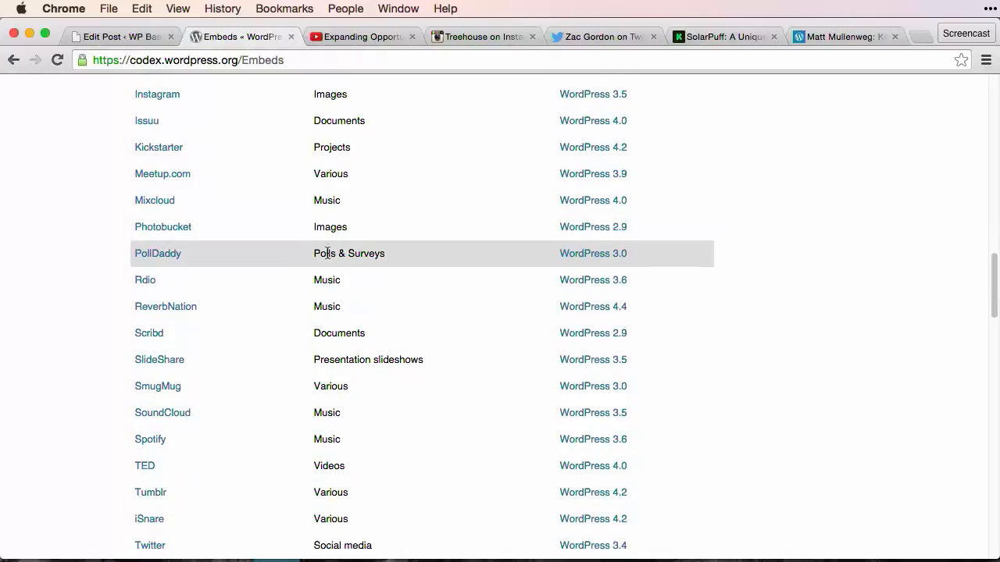
scroll(327, 253, "down", 7)
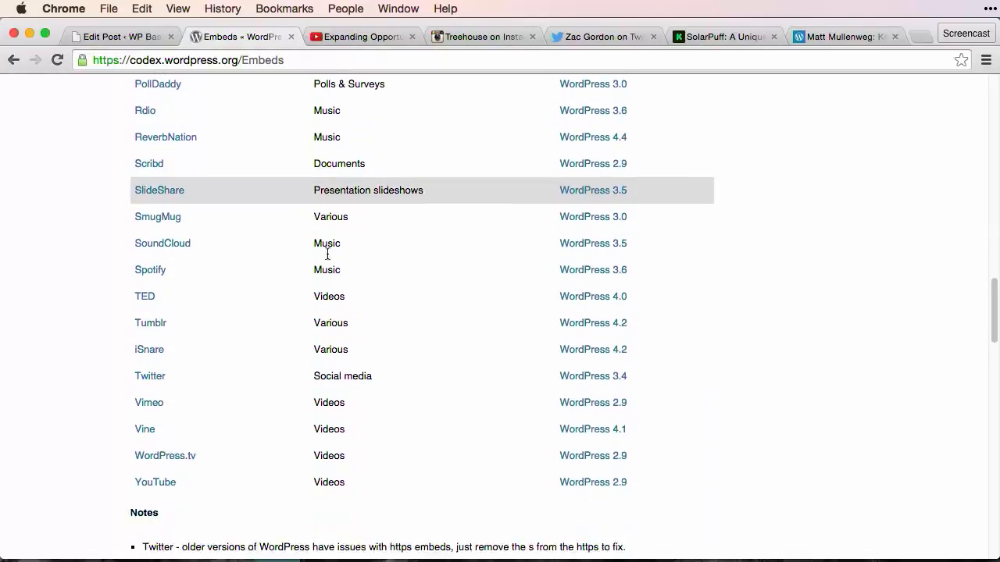